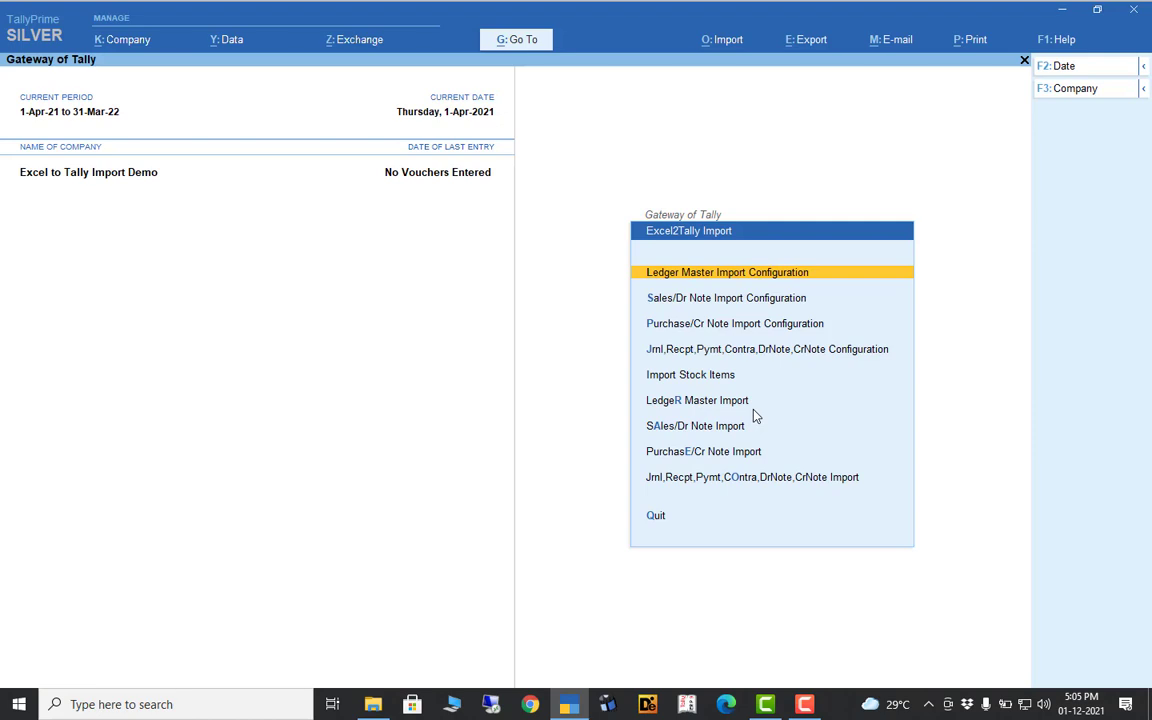
# Open the Sales/Dr Note Import Configuration, and switch to File Explorer to open the sales workbook in C:\data.
pyautogui.press('Down')
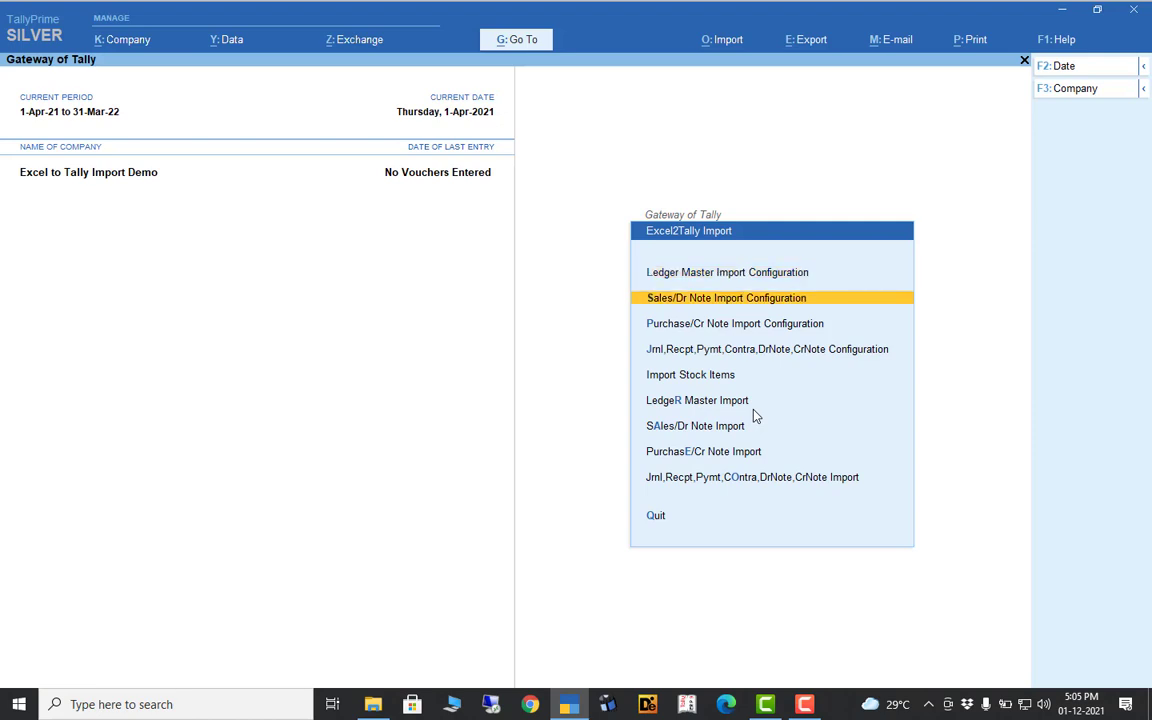
pyautogui.press('Return')
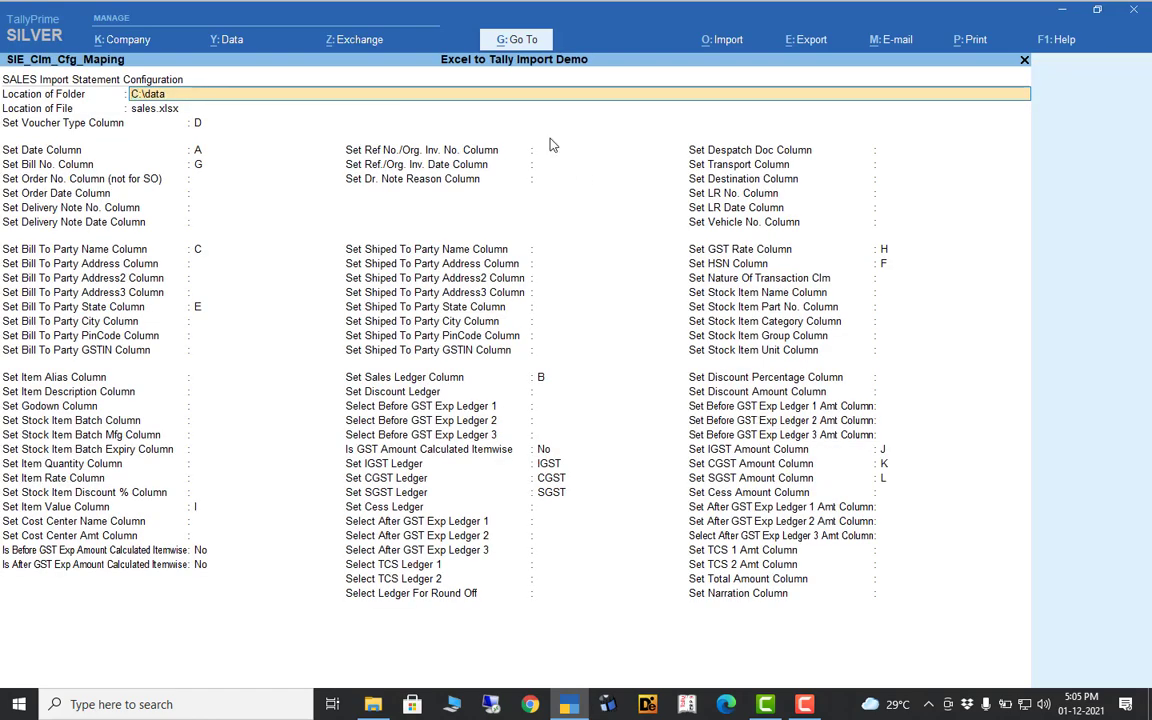
pyautogui.click(372, 704)
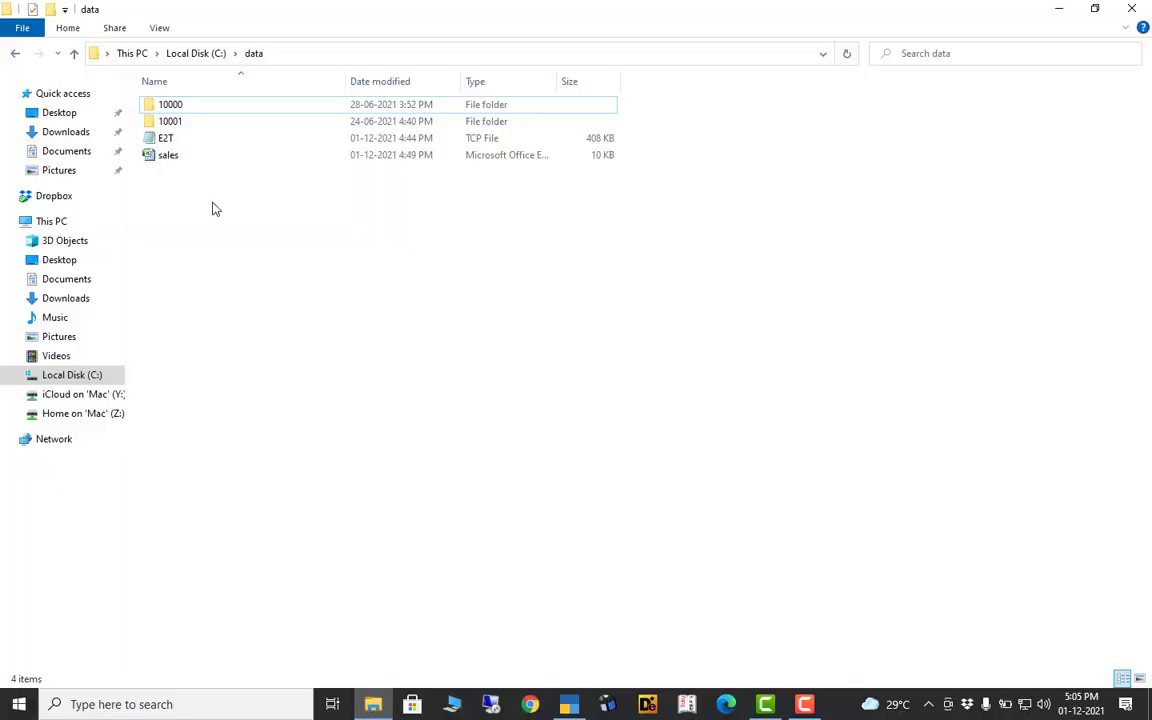
pyautogui.click(170, 163)
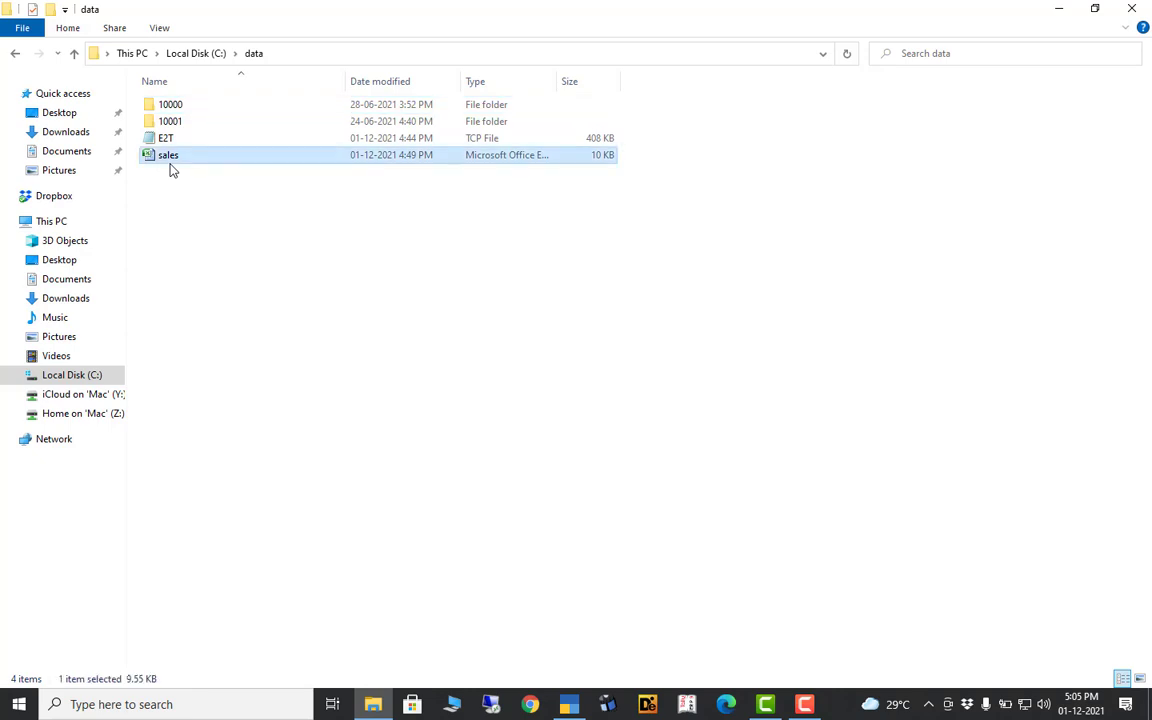
pyautogui.doubleClick(170, 163)
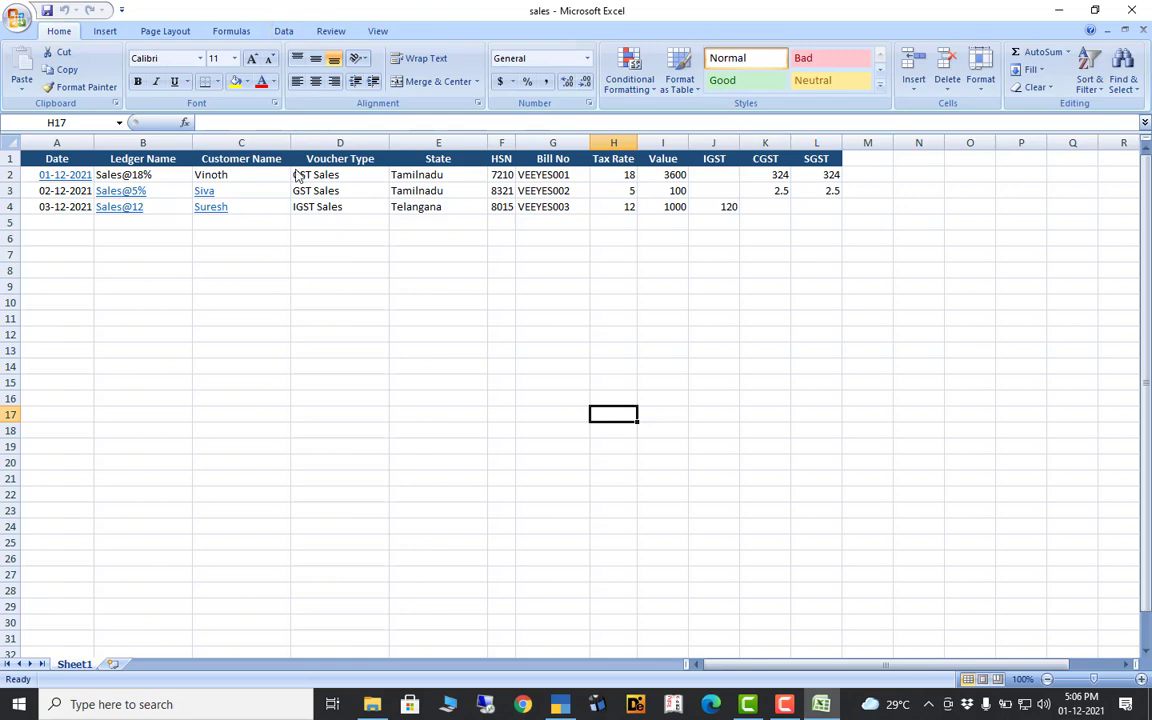
# Correct the ledger name in cell B4 to Sales@12% and save the workbook.
pyautogui.click(146, 205)
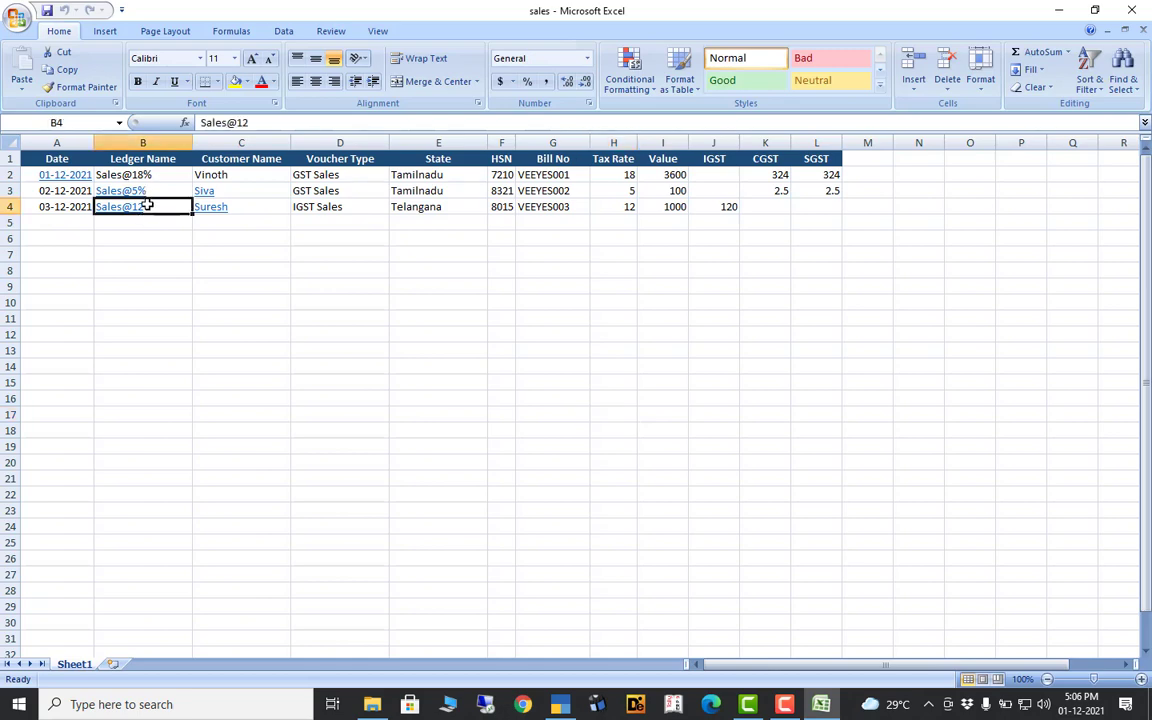
pyautogui.click(258, 124)
pyautogui.write('%')
pyautogui.click(254, 290)
pyautogui.click(47, 10)
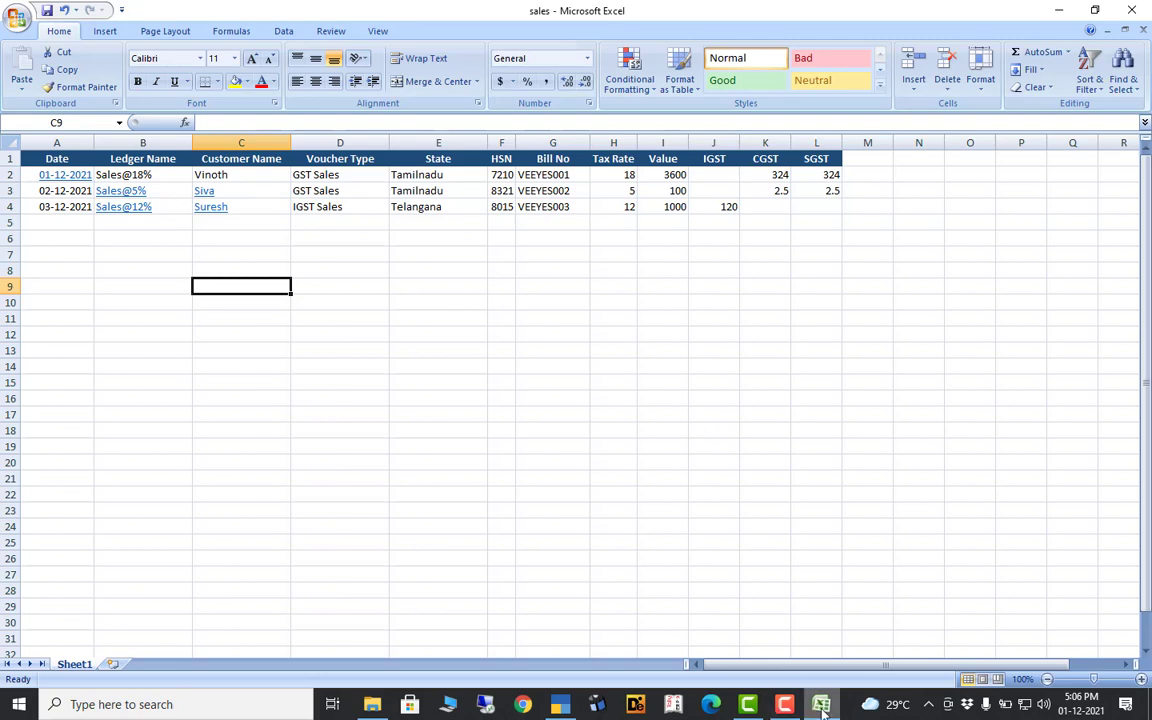
# Switch back to TallyPrime and choose sales.xlsx as the file for the sales import configuration.
pyautogui.click(570, 708)
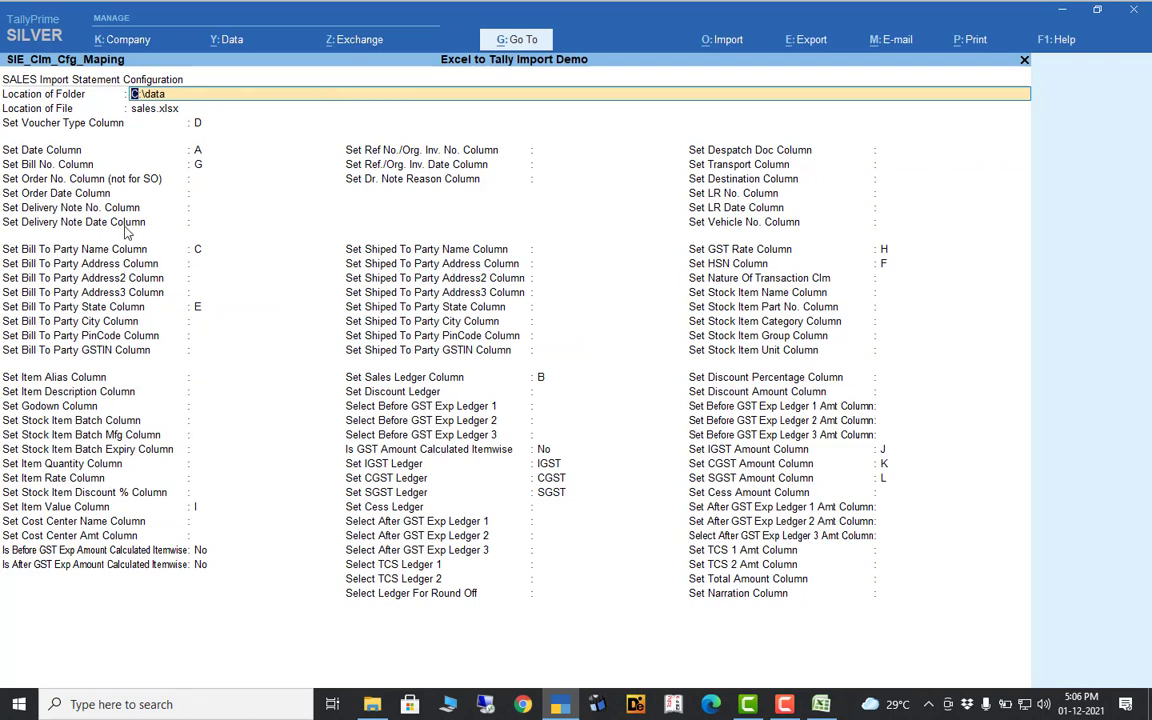
pyautogui.click(162, 110)
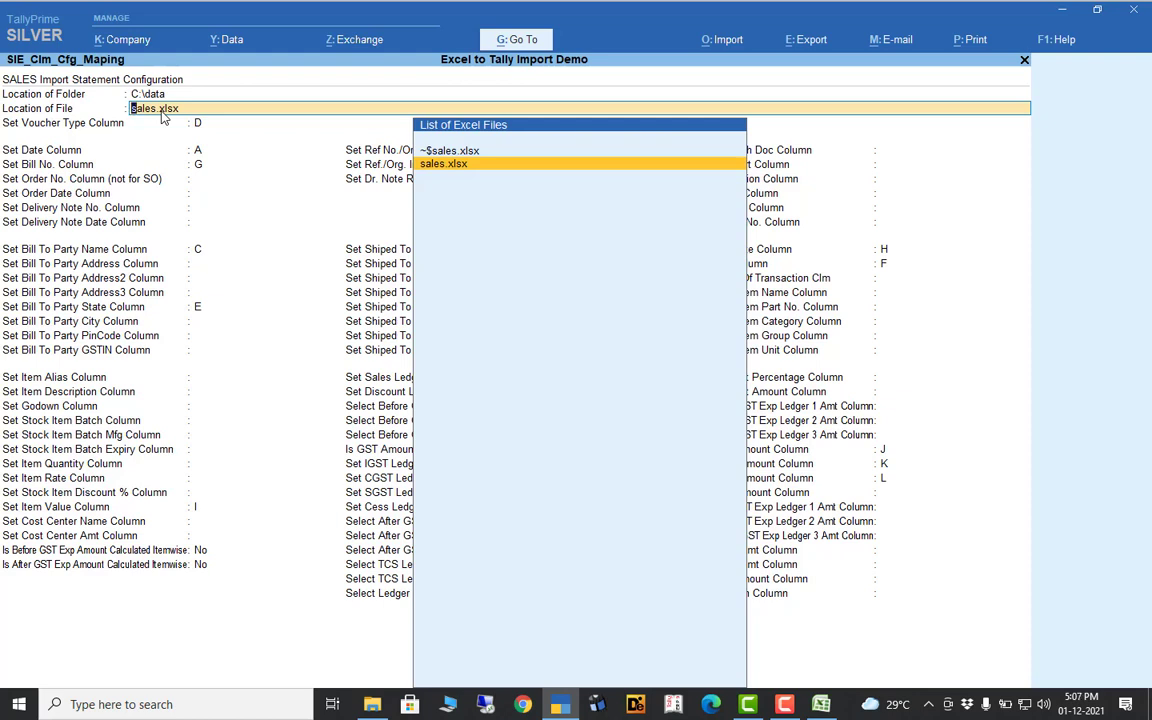
pyautogui.press('Return')
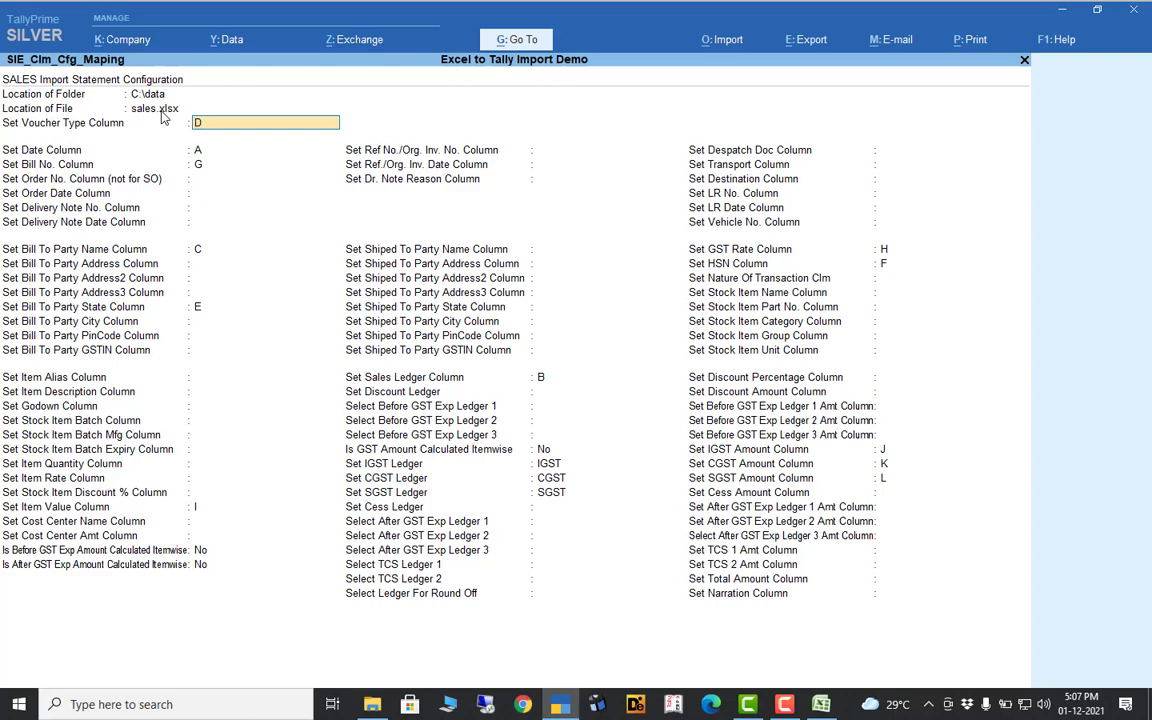
pyautogui.click(161, 112)
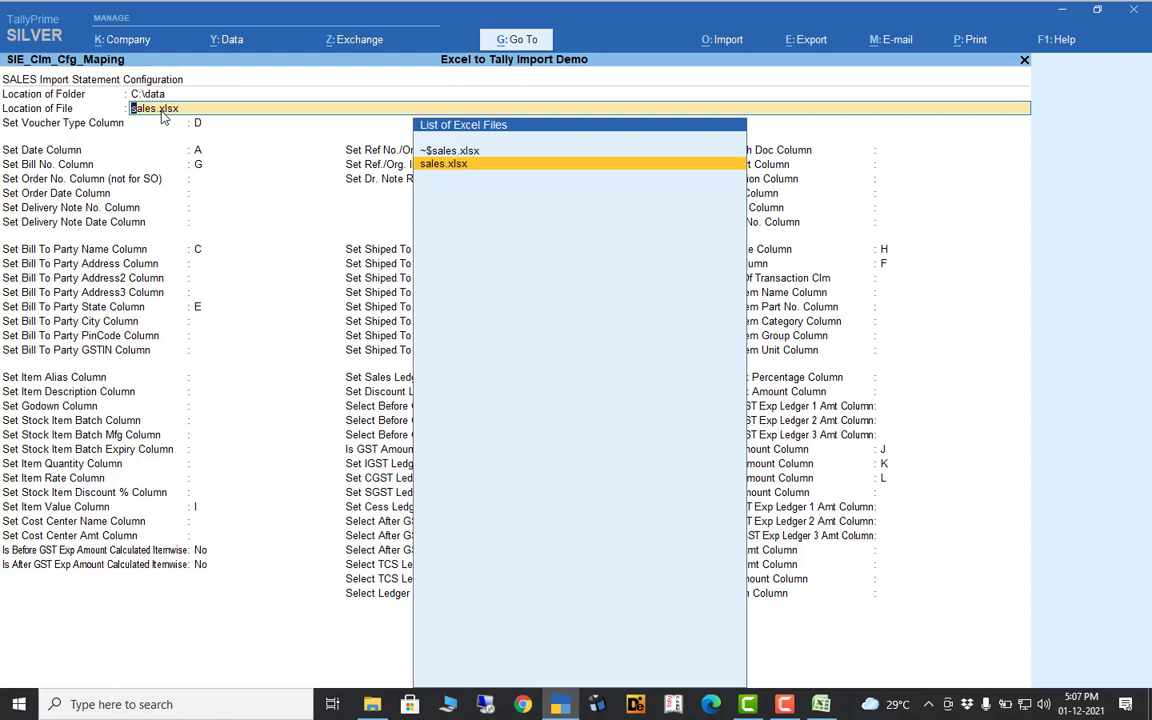
pyautogui.press('Return')
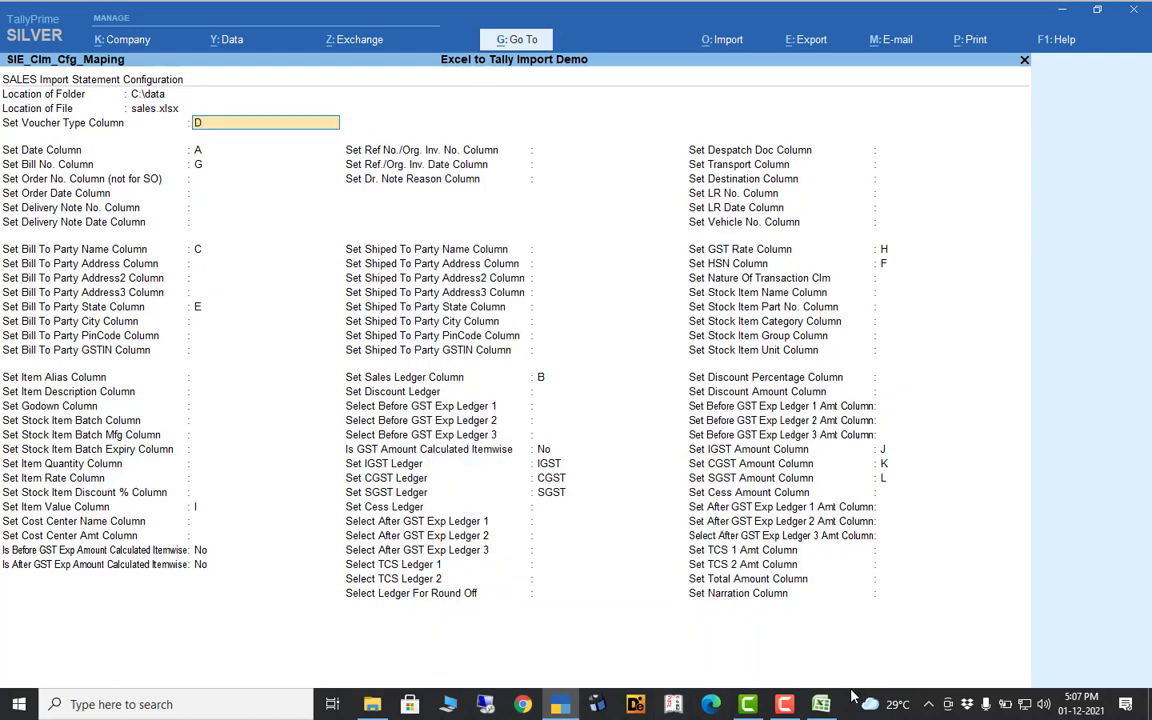
# Look up the Voucher Type column in the Excel workbook and set the voucher type column to D in TallyPrime.
pyautogui.click(822, 705)
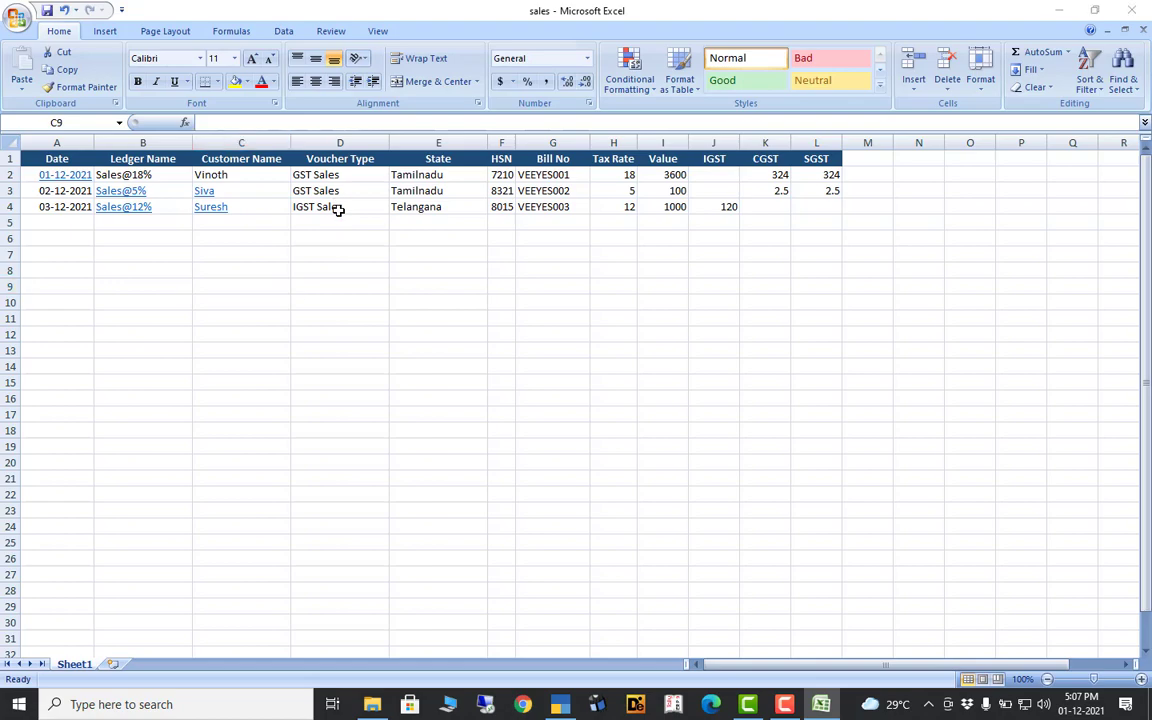
pyautogui.hotkey('alt', 'Tab')
pyautogui.hotkey('alt', 'Tab')
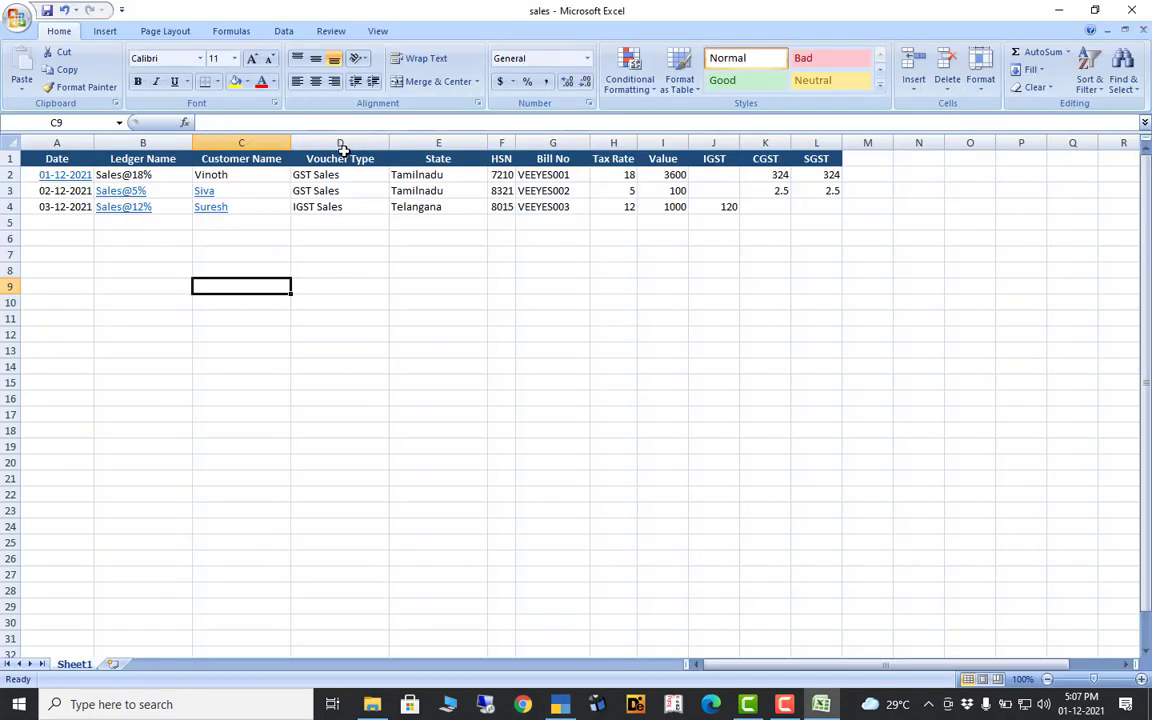
pyautogui.hotkey('alt', 'Tab')
pyautogui.write('D')
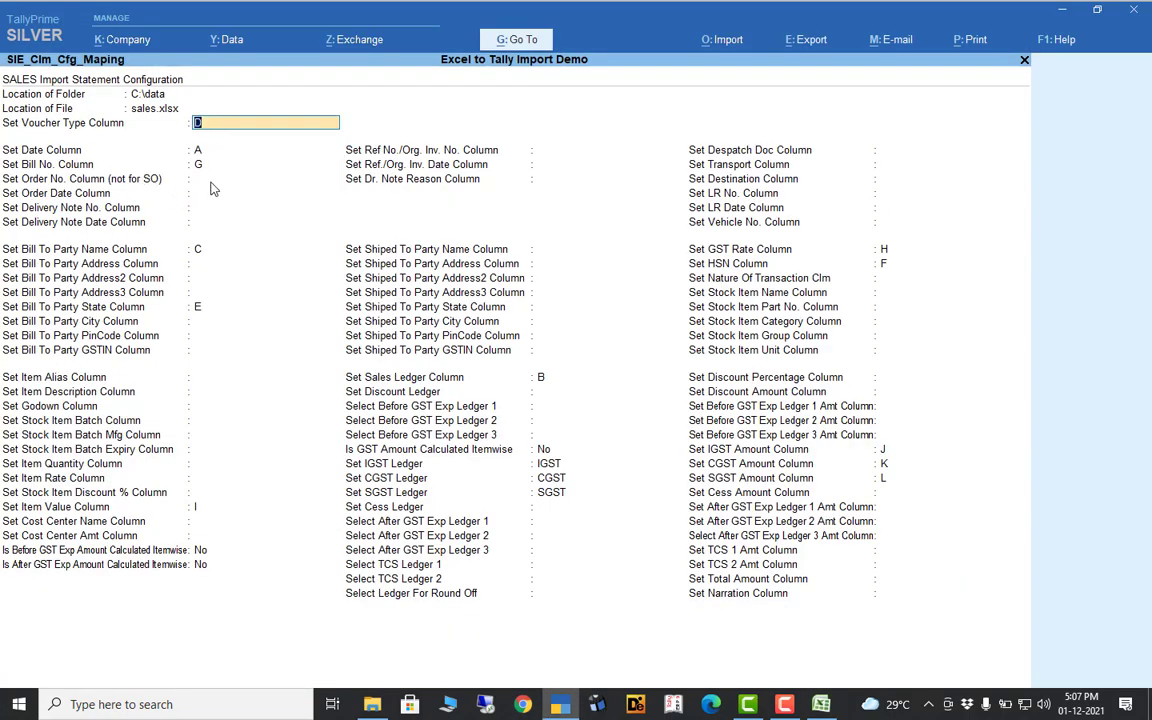
# Check the remaining column mappings against the Excel sheet and save the sales import configuration in TallyPrime.
pyautogui.hotkey('alt', 'Tab')
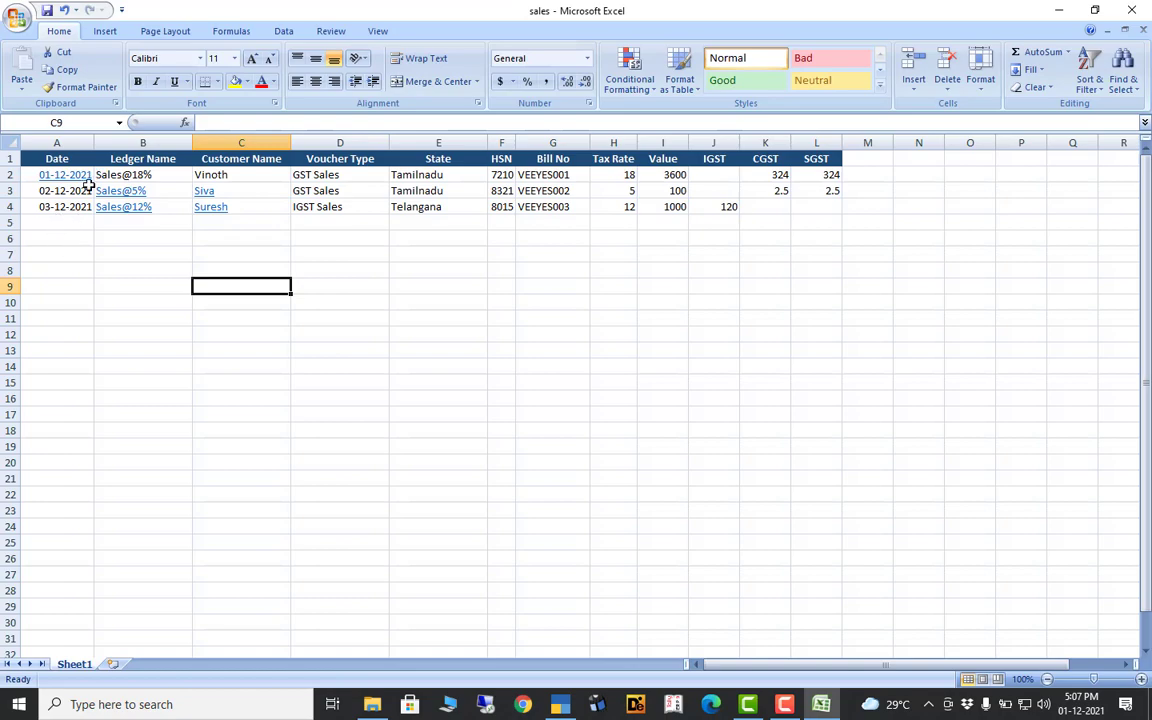
pyautogui.hotkey('alt', 'Tab')
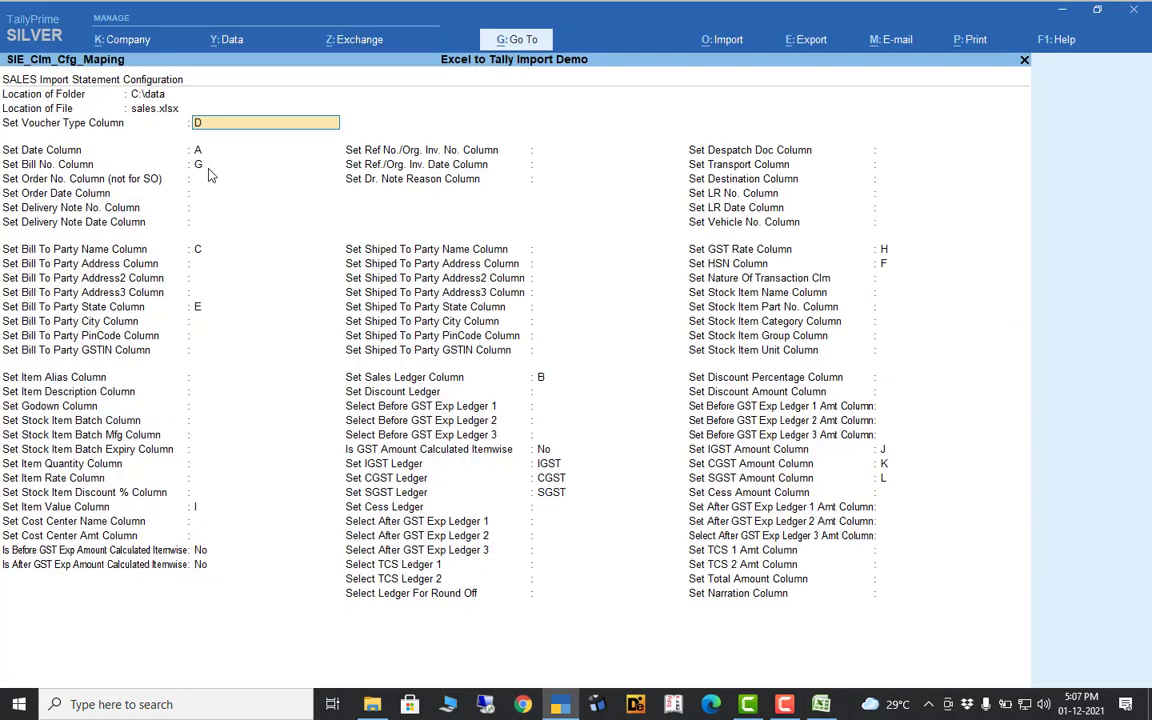
pyautogui.hotkey('alt', 'Tab')
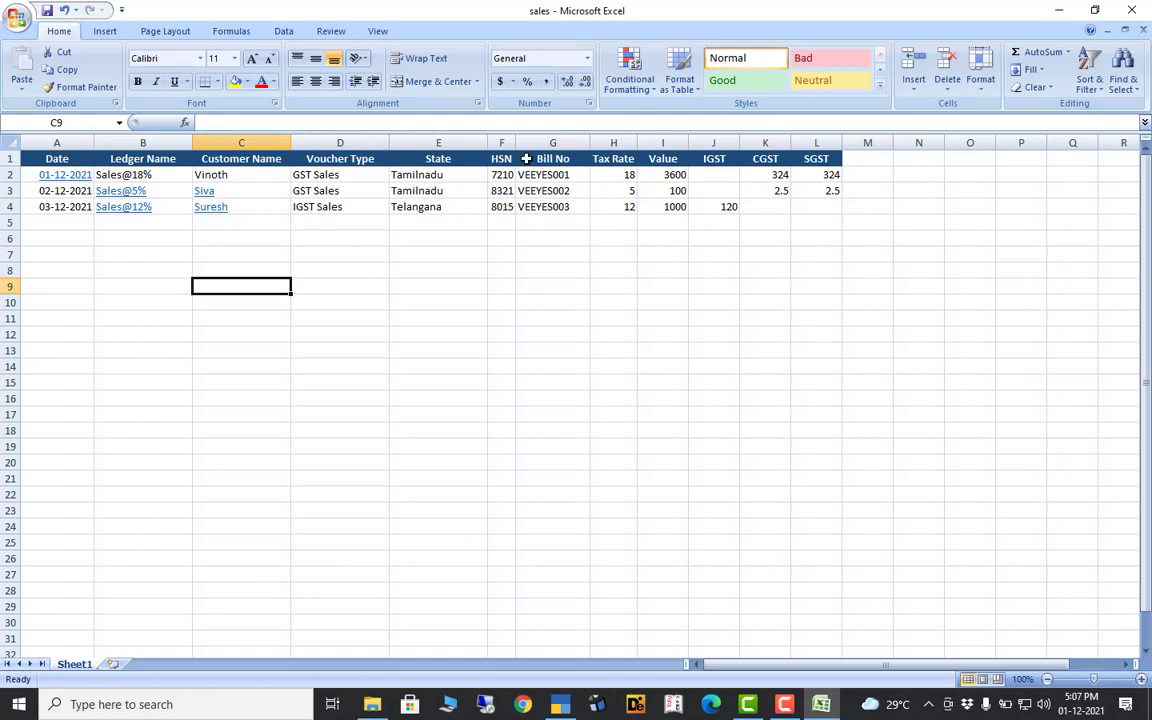
pyautogui.hotkey('alt', 'Tab')
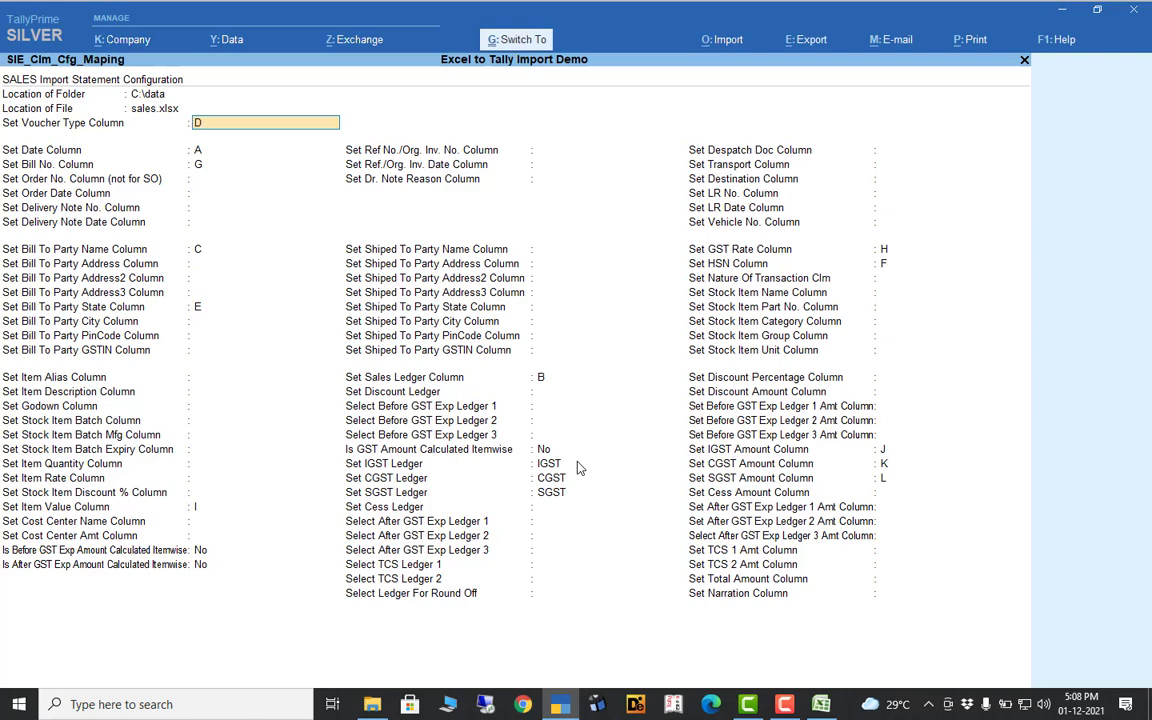
pyautogui.hotkey('ctrl', 'a')
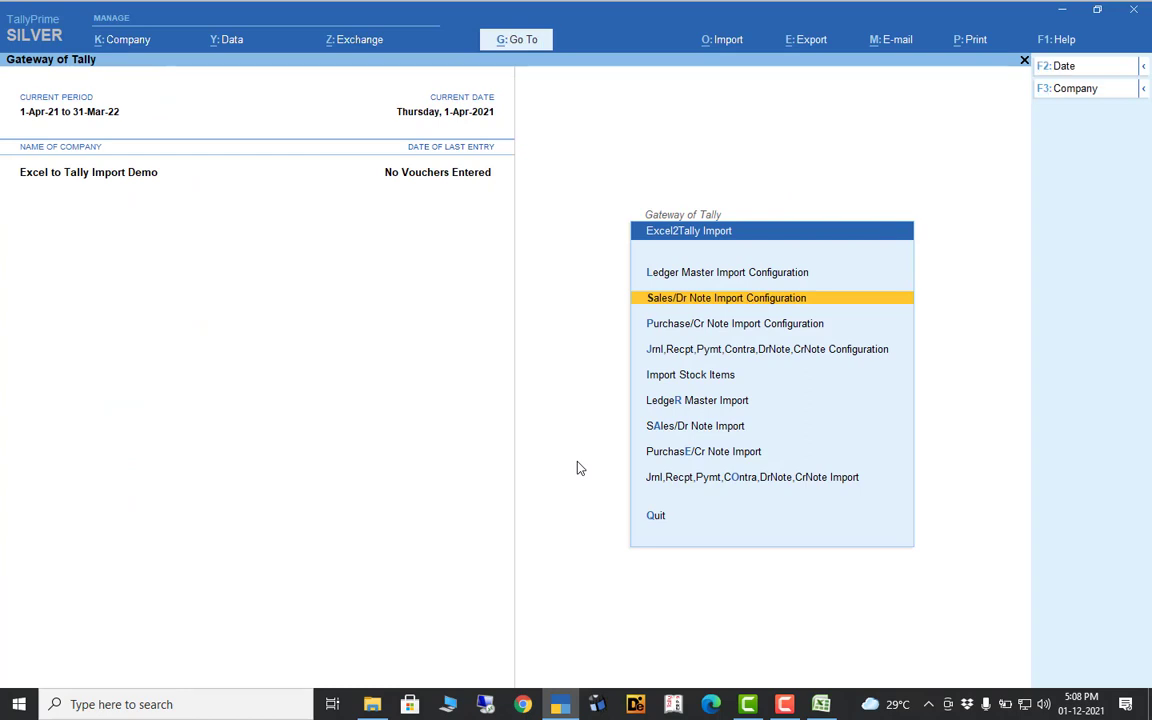
# View the Purchase/Cr Note Import Configuration and leave it without making changes.
pyautogui.press('Down')
pyautogui.press('Down')
pyautogui.press('Down')
pyautogui.press('Down')
pyautogui.press('Down')
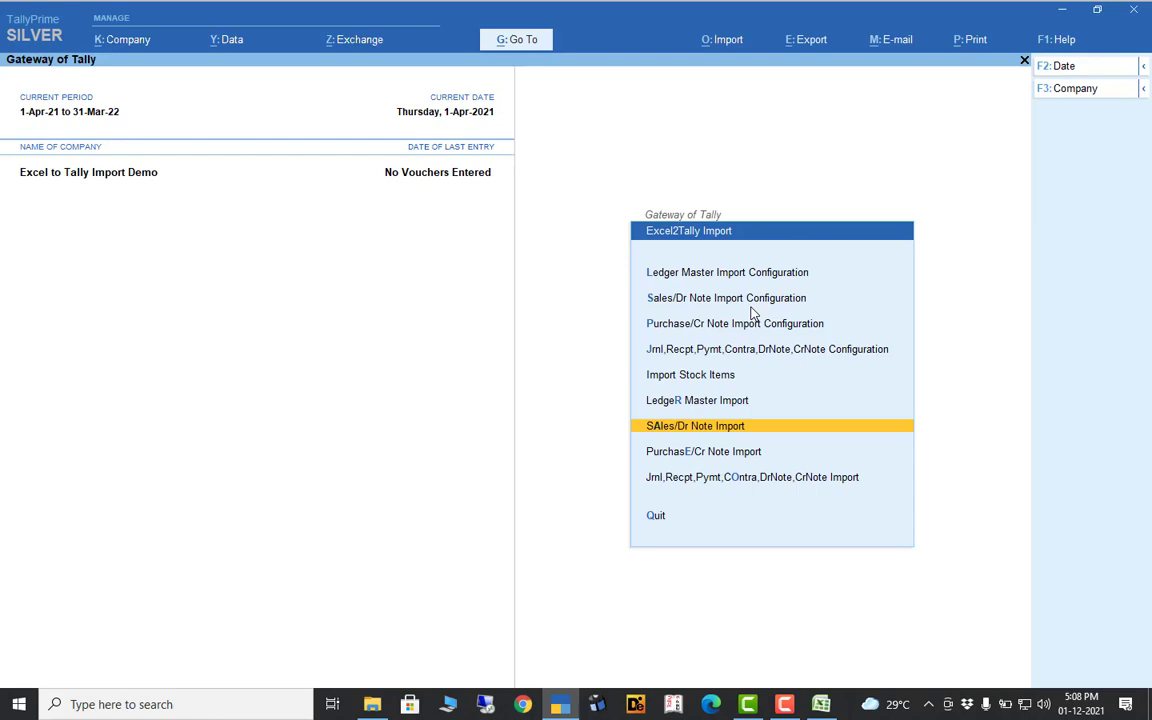
pyautogui.press('Up')
pyautogui.press('Up')
pyautogui.press('Up')
pyautogui.press('Up')
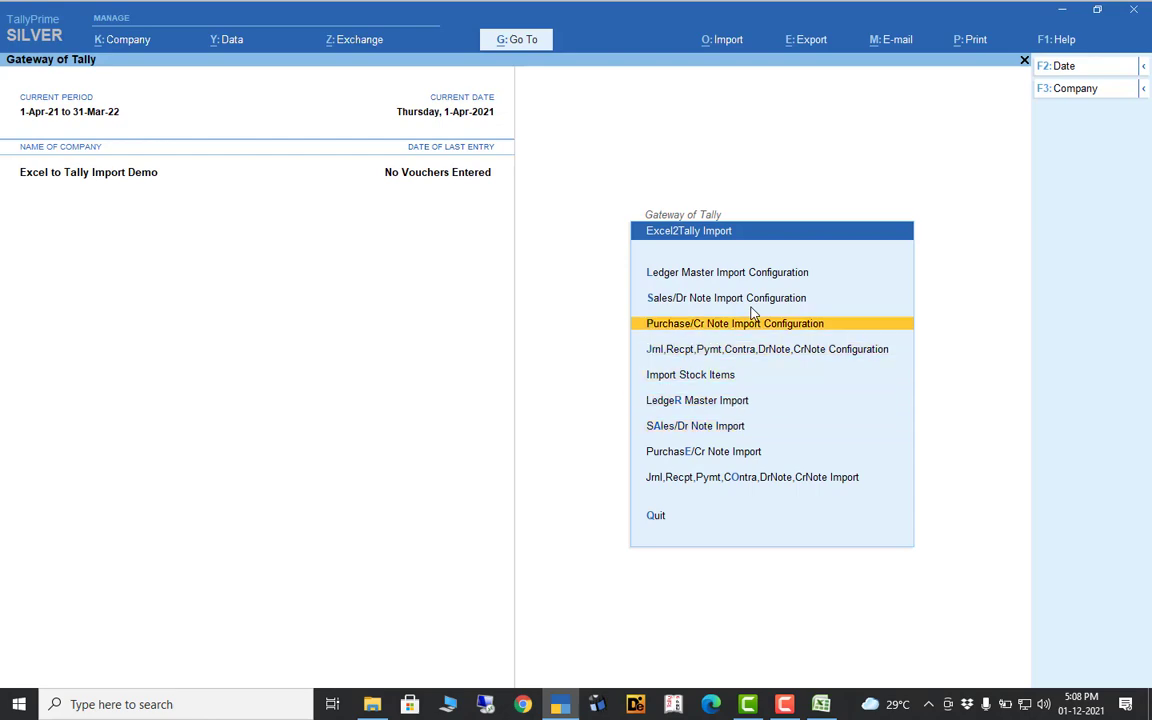
pyautogui.press('Return')
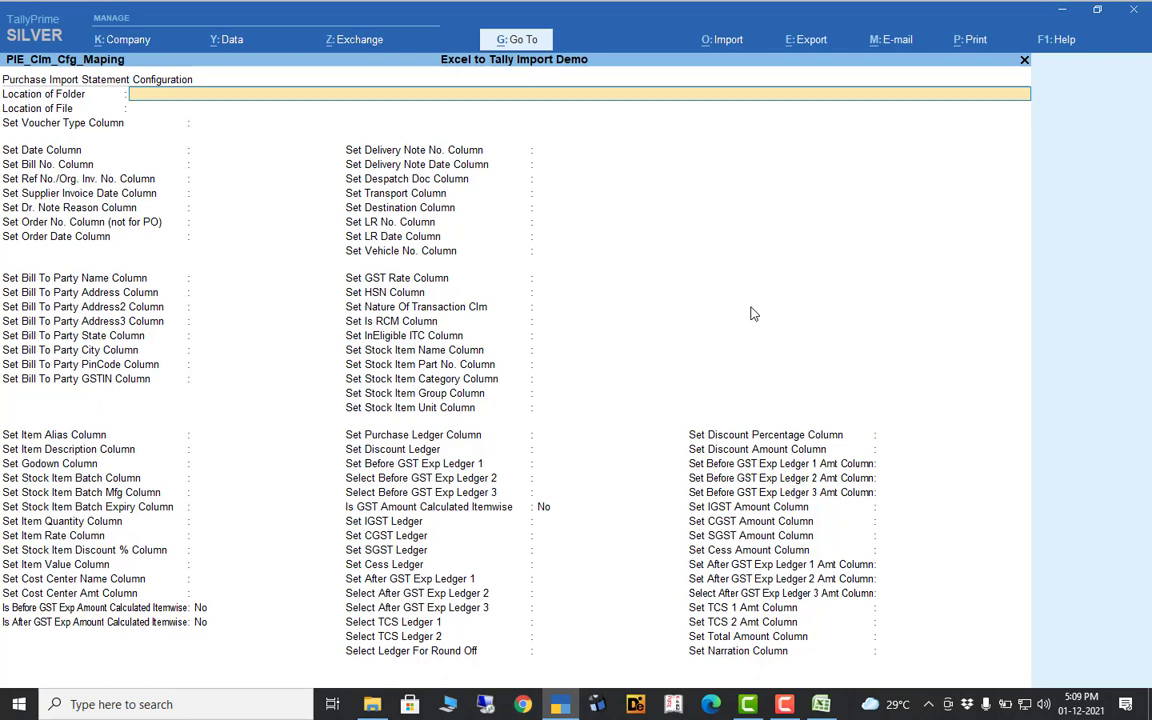
pyautogui.press('Escape')
pyautogui.press('y')
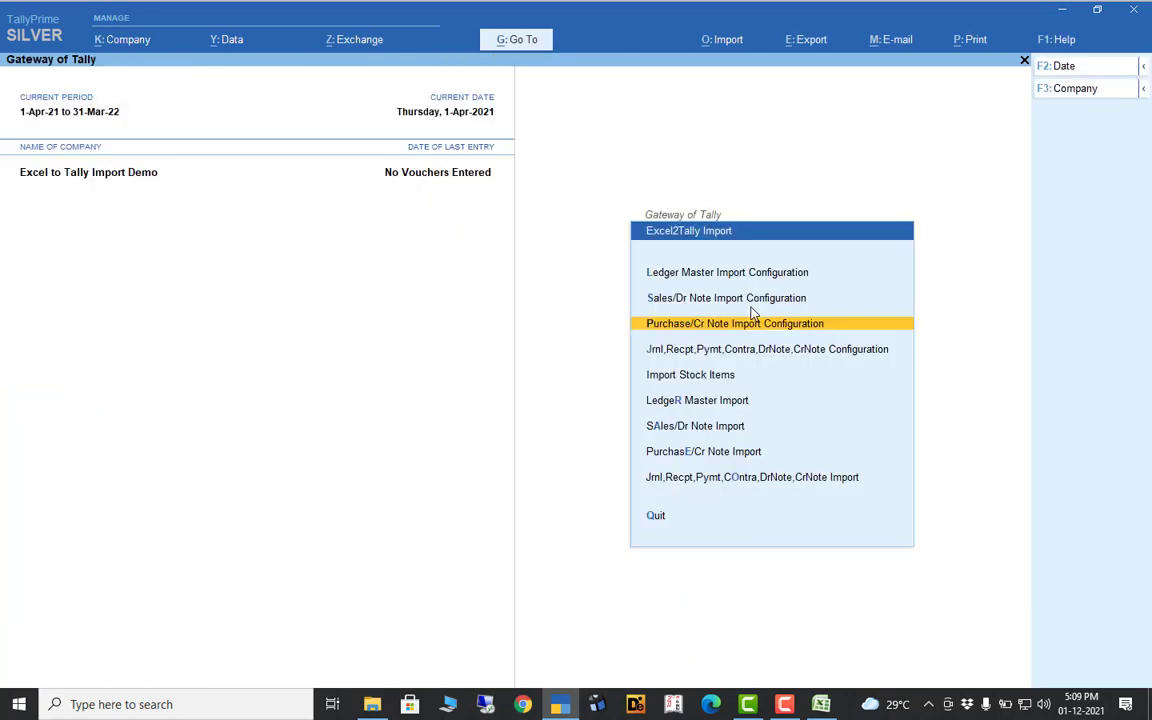
# Run the Sales/Dr Note Import, confirm importing the vouchers, and close the import log.
pyautogui.press('Down')
pyautogui.press('Down')
pyautogui.press('Down')
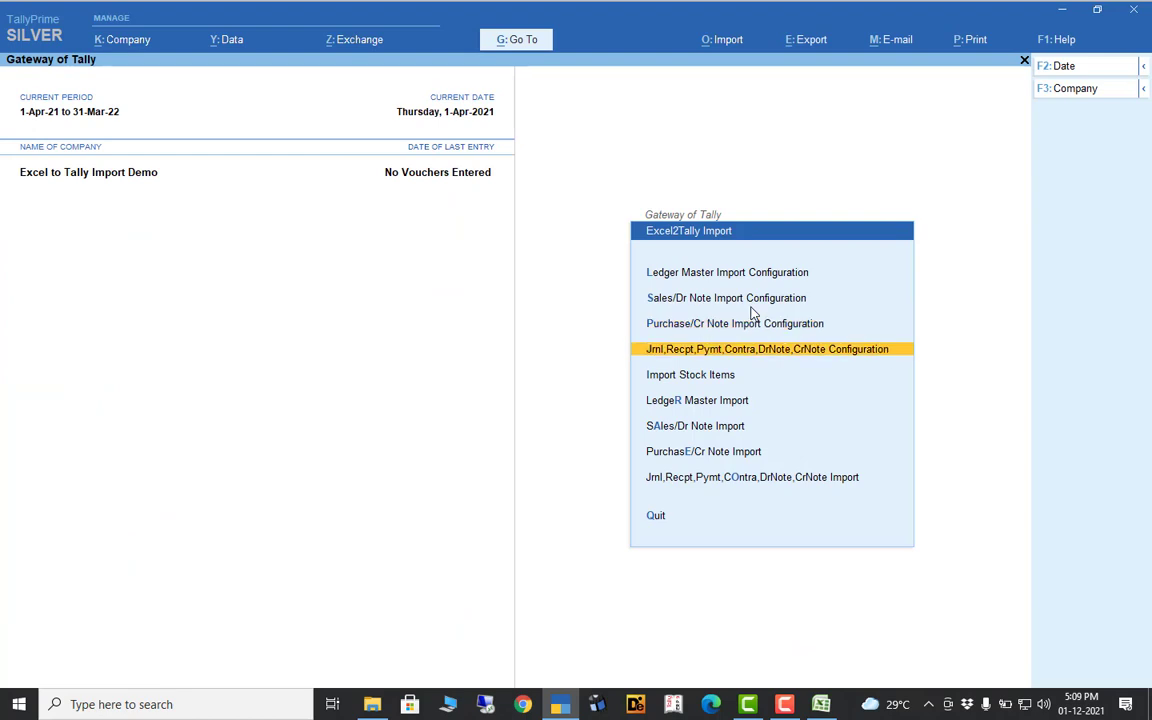
pyautogui.press('Down')
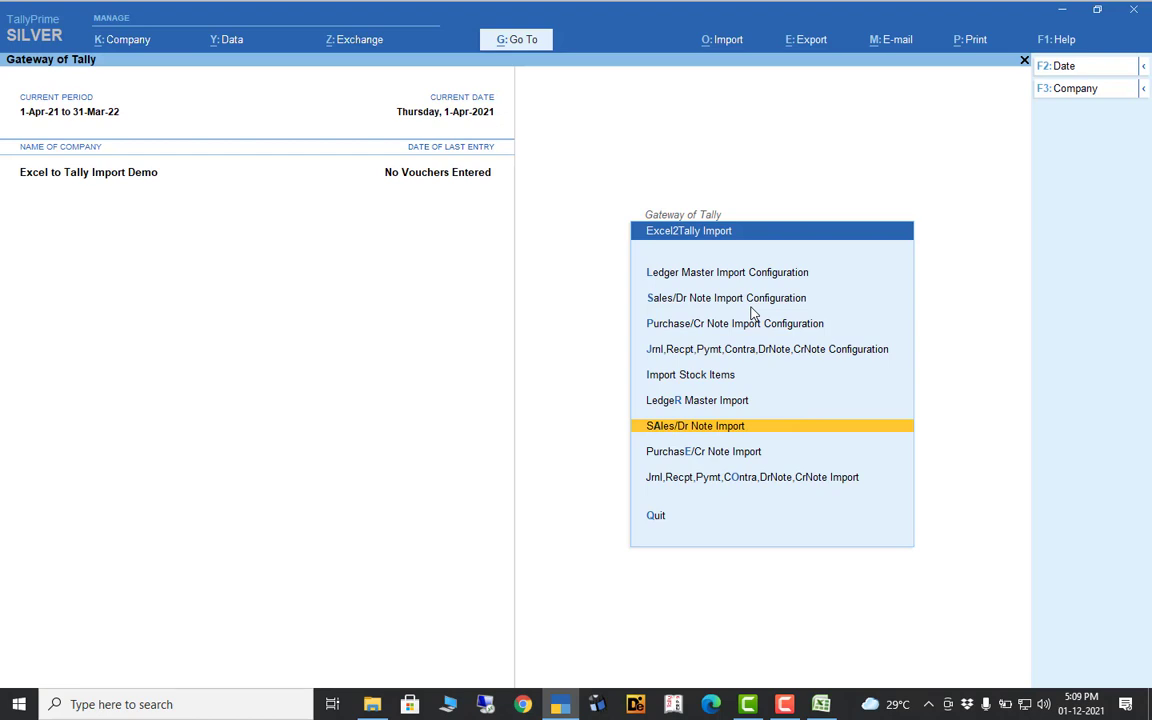
pyautogui.press('Return')
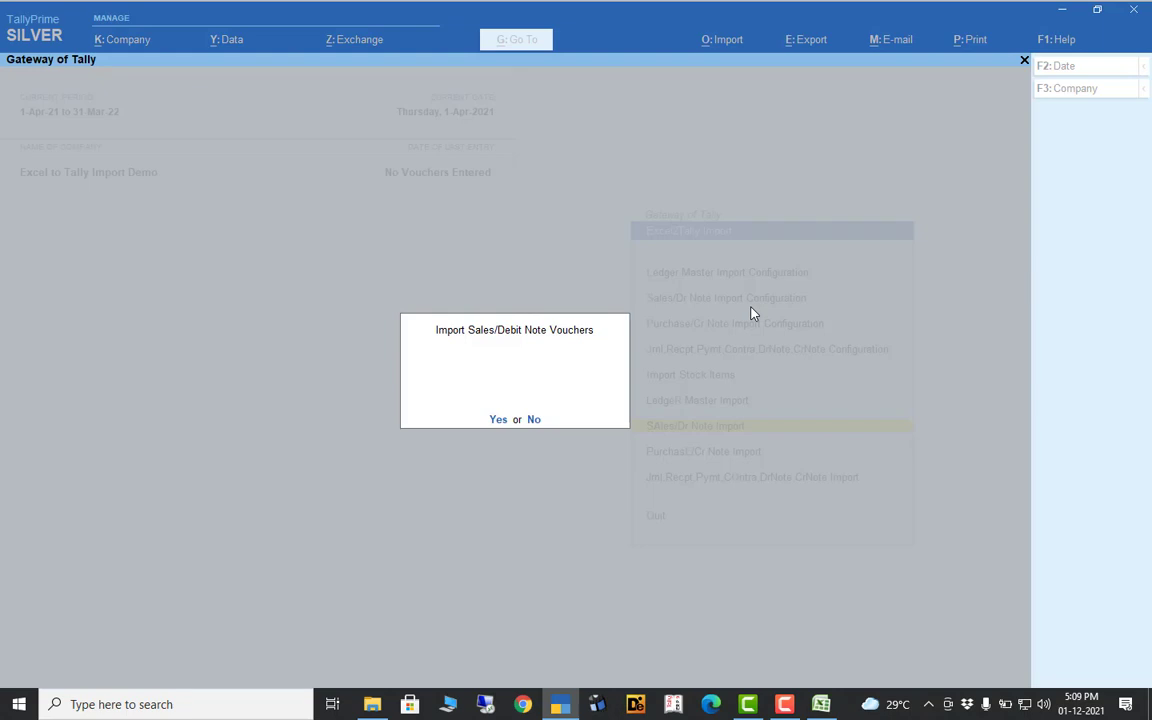
pyautogui.click(498, 420)
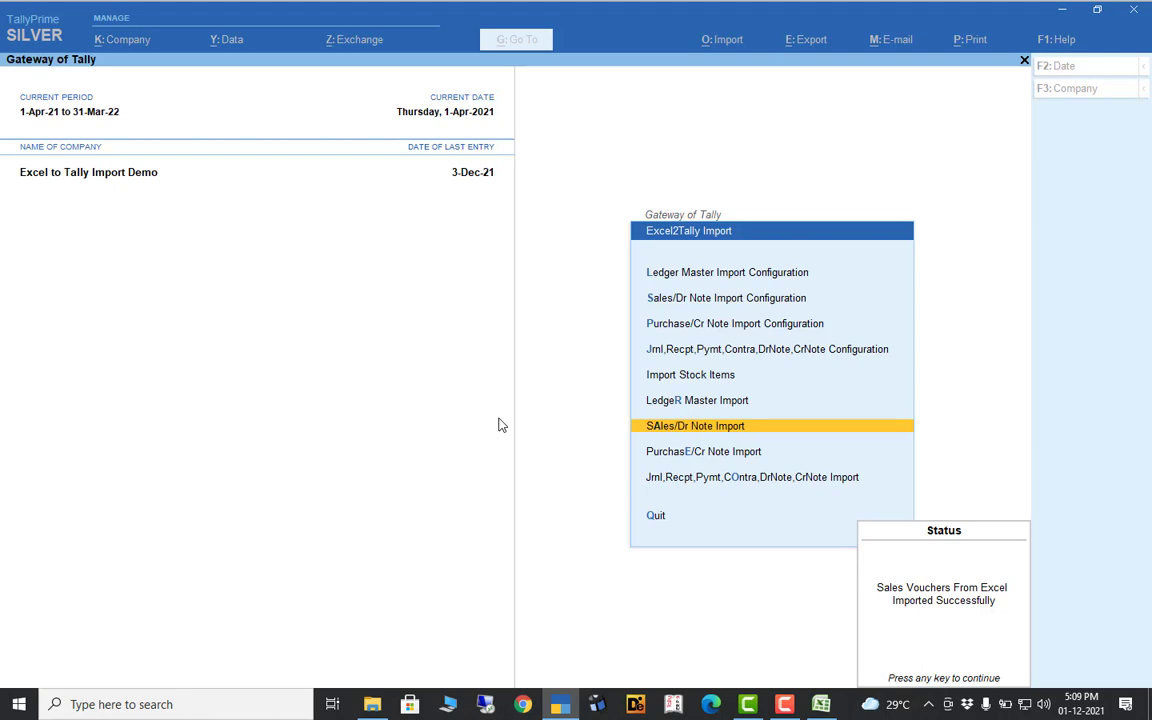
pyautogui.press('Return')
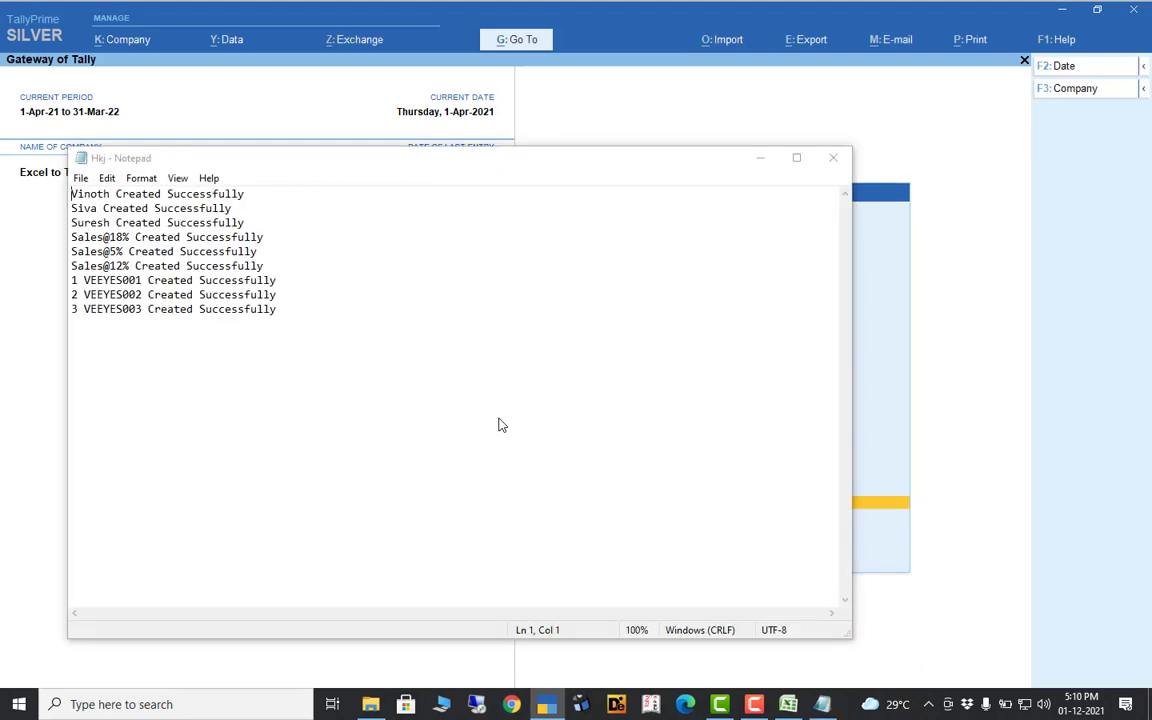
pyautogui.click(833, 157)
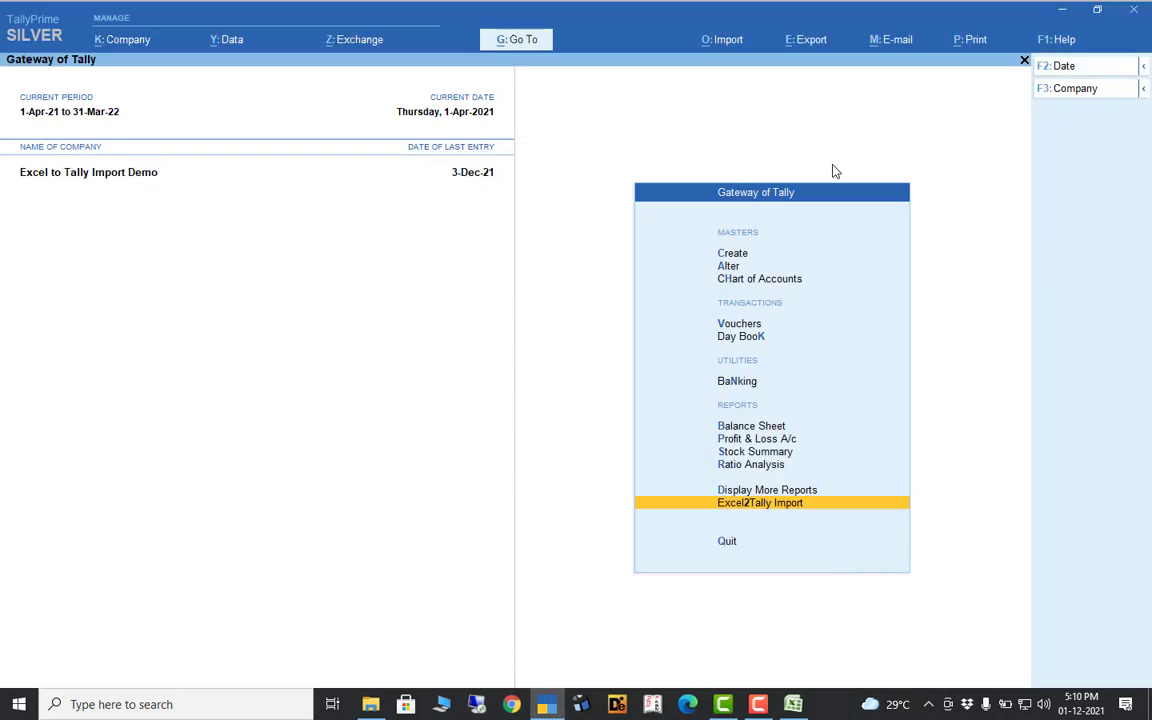
# Open the list of voucher types for master alteration.
pyautogui.press('Up')
pyautogui.press('Up')
pyautogui.press('Up')
pyautogui.press('Up')
pyautogui.press('Up')
pyautogui.press('Up')
pyautogui.press('Up')
pyautogui.press('Up')
pyautogui.press('Up')
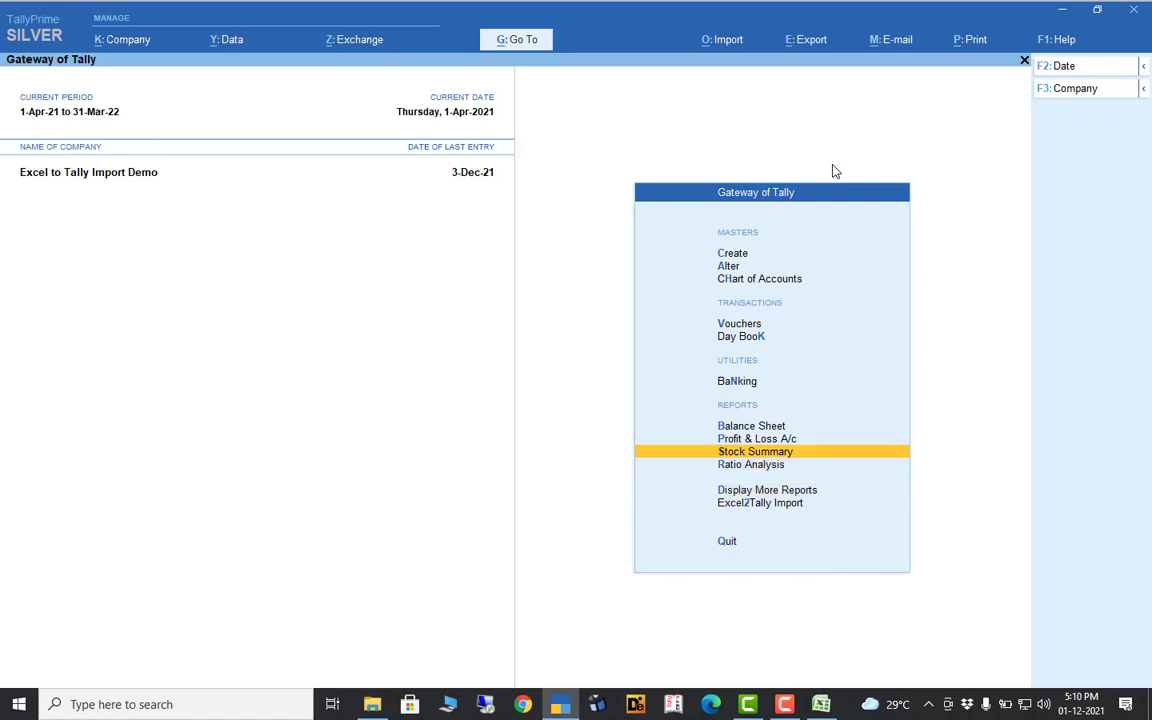
pyautogui.press('Up')
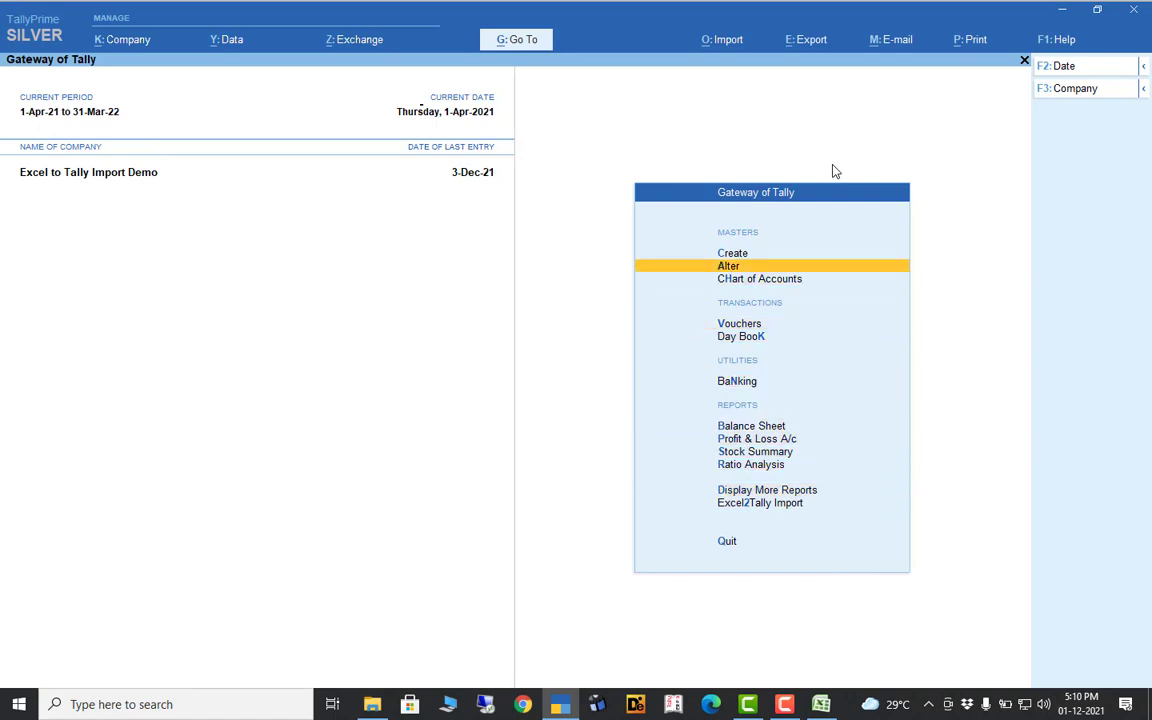
pyautogui.press('Return')
pyautogui.press('Down')
pyautogui.press('Down')
pyautogui.press('Down')
pyautogui.press('Return')
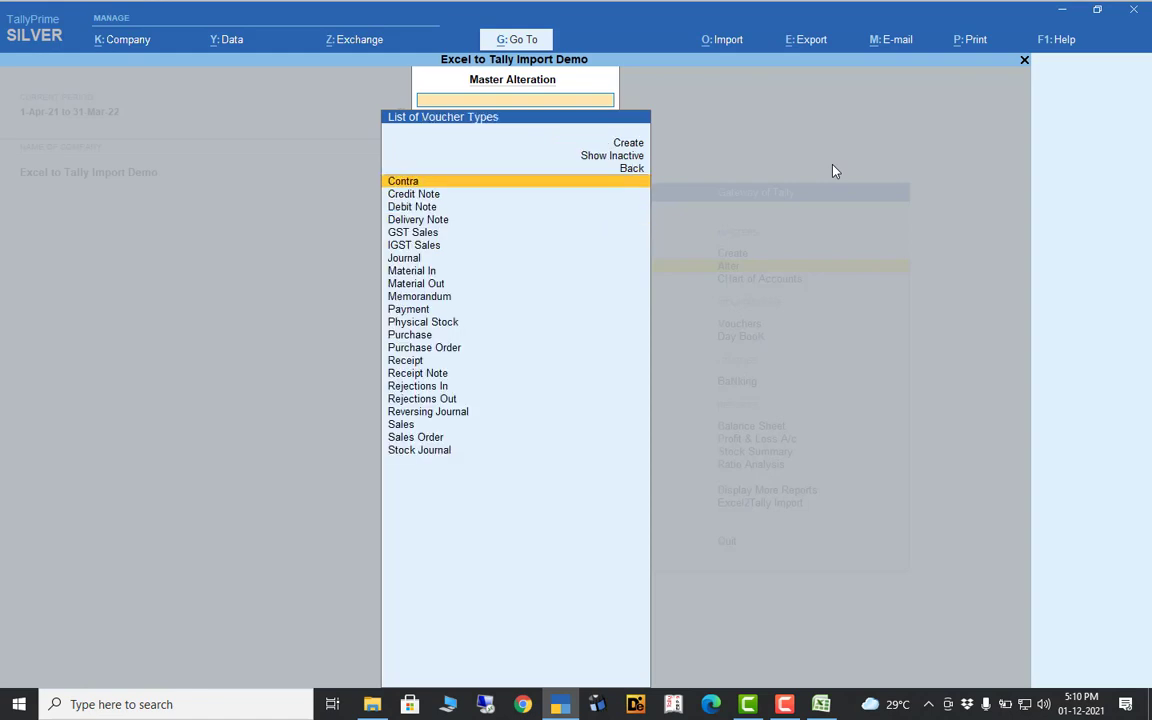
# Open the IGST Sales voucher type to review its settings.
pyautogui.press('Down')
pyautogui.press('Down')
pyautogui.press('Down')
pyautogui.press('Down')
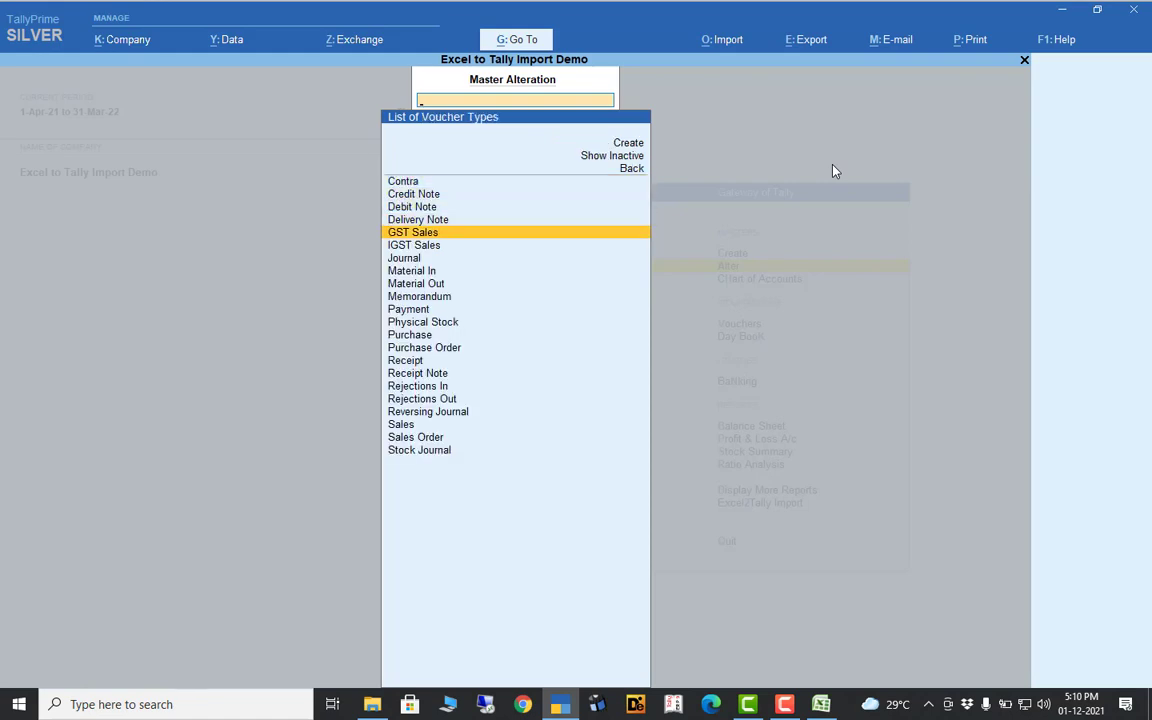
pyautogui.press('Down')
pyautogui.press('Return')
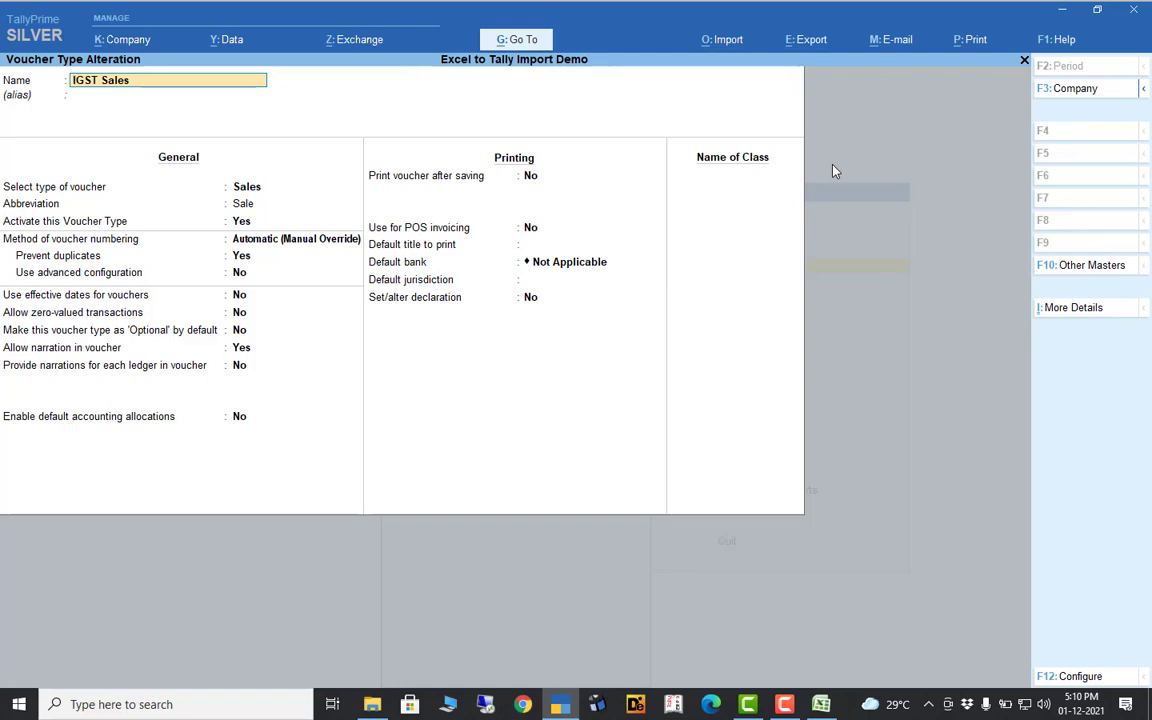
# Close the IGST Sales voucher type without changes and return to the Gateway of Tally.
pyautogui.press('BackSpace')
pyautogui.press('Escape')
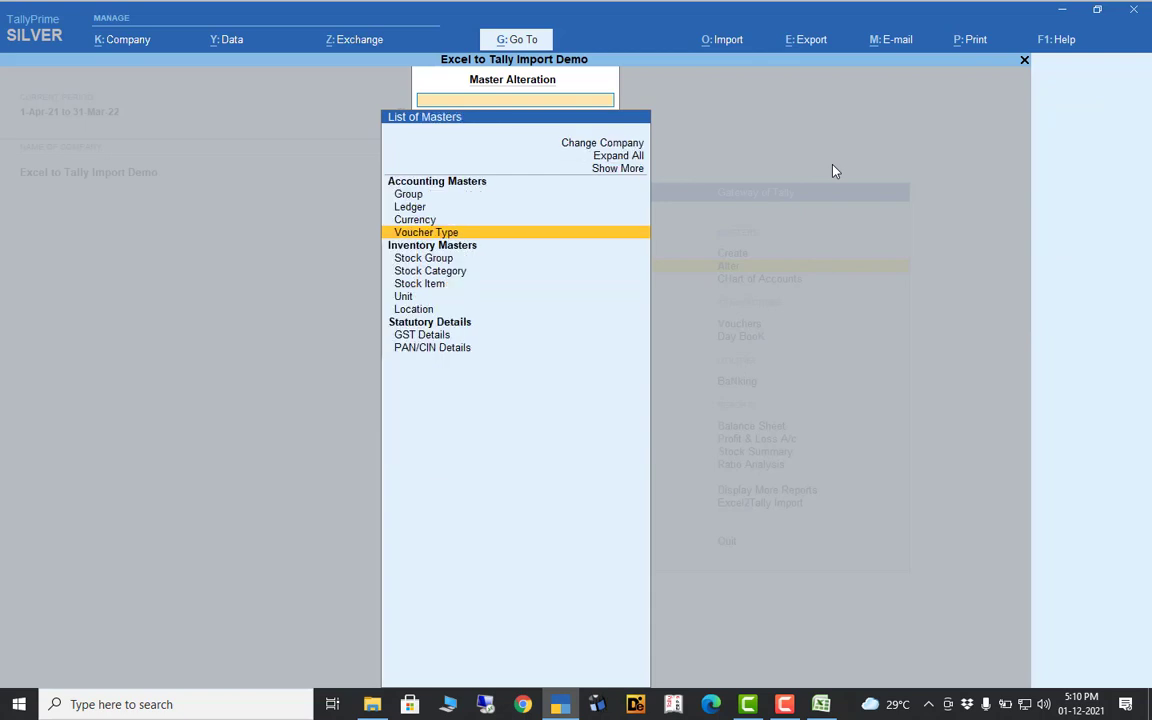
pyautogui.press('Escape')
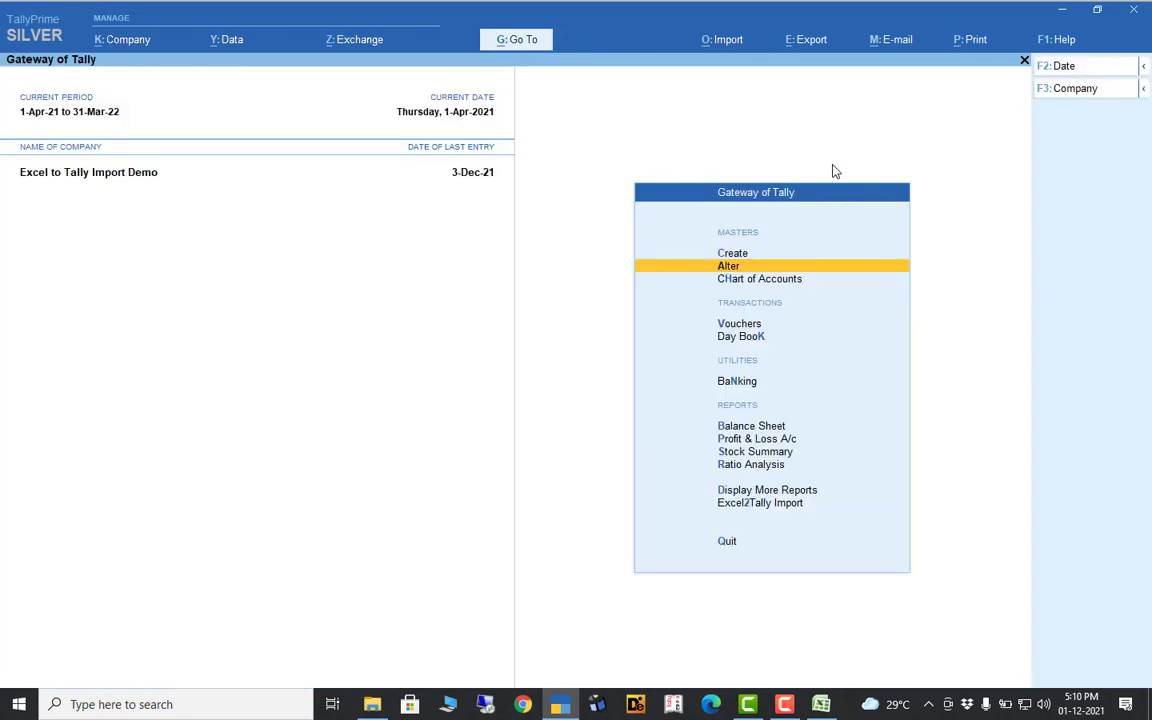
# Open the Sales Register and list the December sales vouchers.
pyautogui.press('d')
pyautogui.press('a')
pyautogui.press('s')
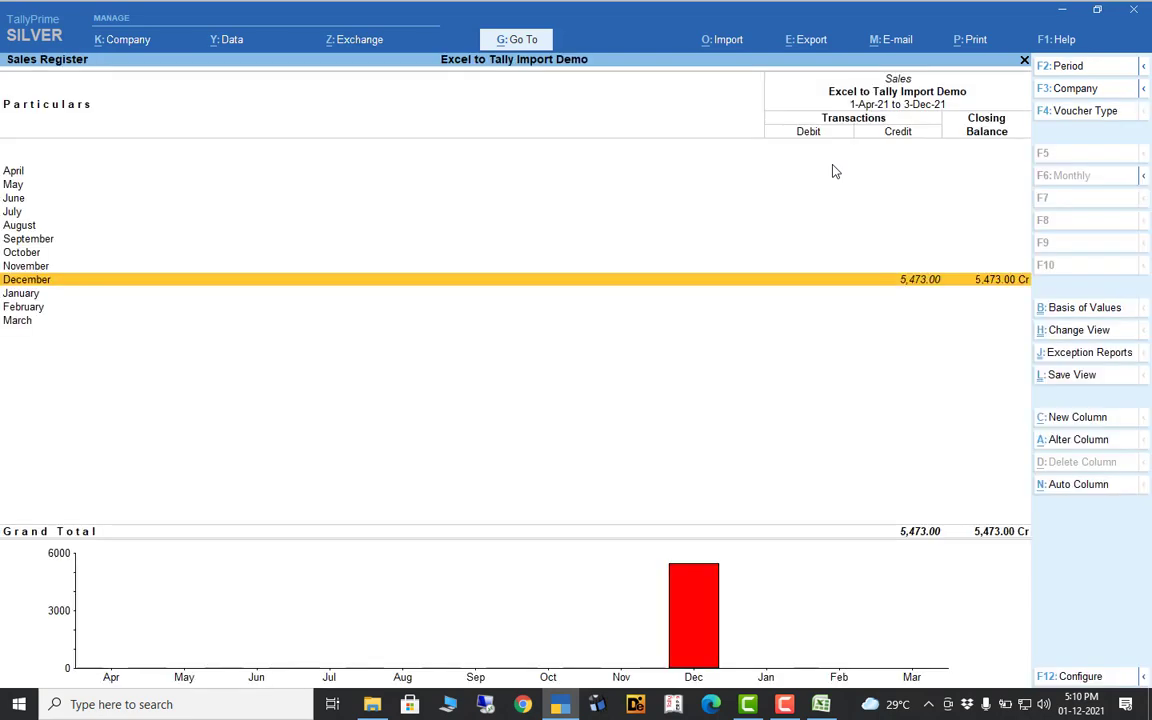
pyautogui.press('Return')
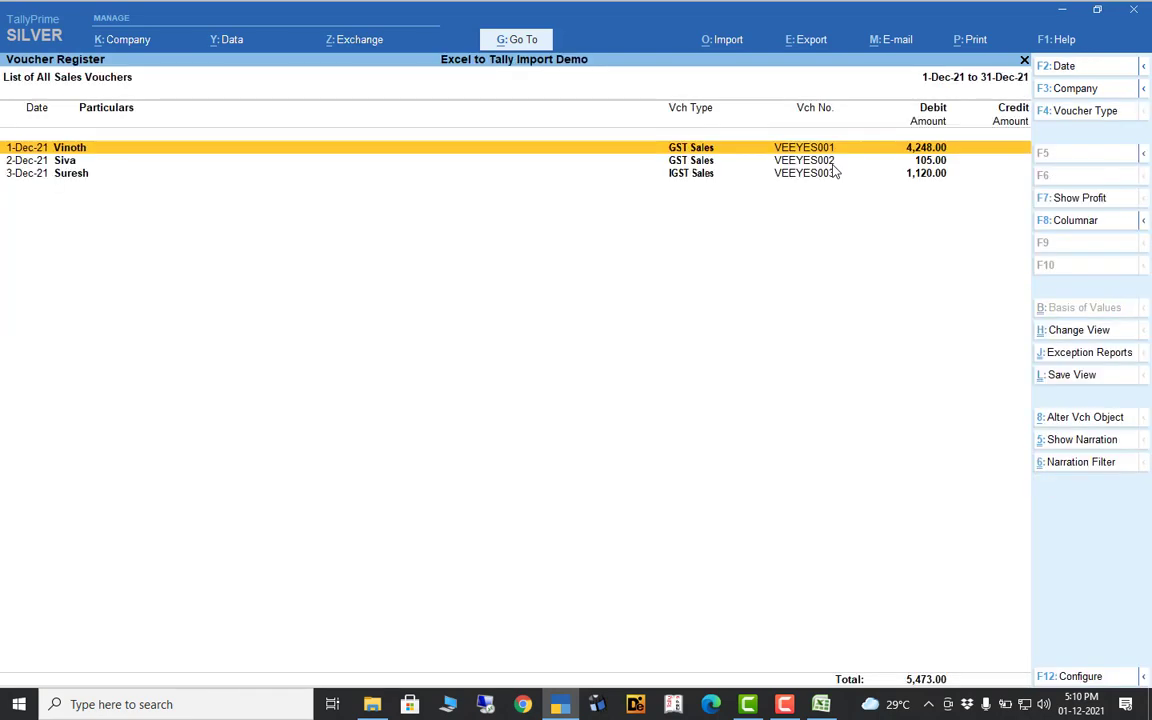
# View the GST Sales voucher VEEYES001 without changing it, and leave the sales reports.
pyautogui.press('Return')
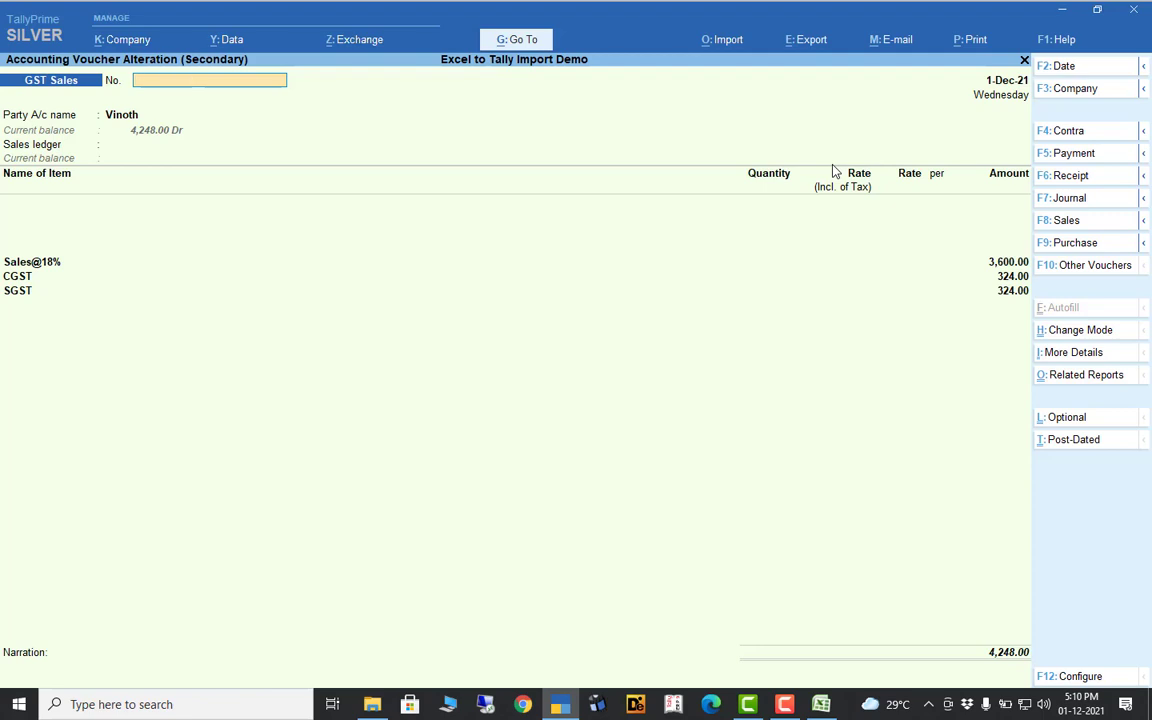
pyautogui.press('Escape')
pyautogui.press('y')
pyautogui.press('Escape')
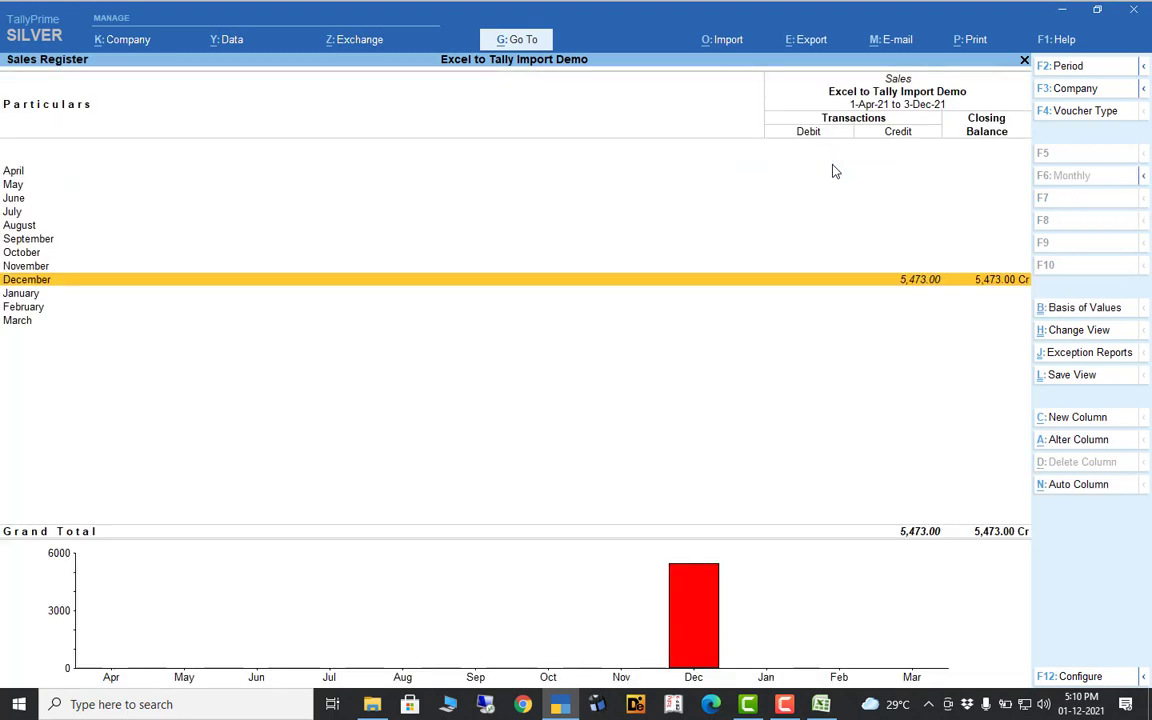
pyautogui.press('Escape')
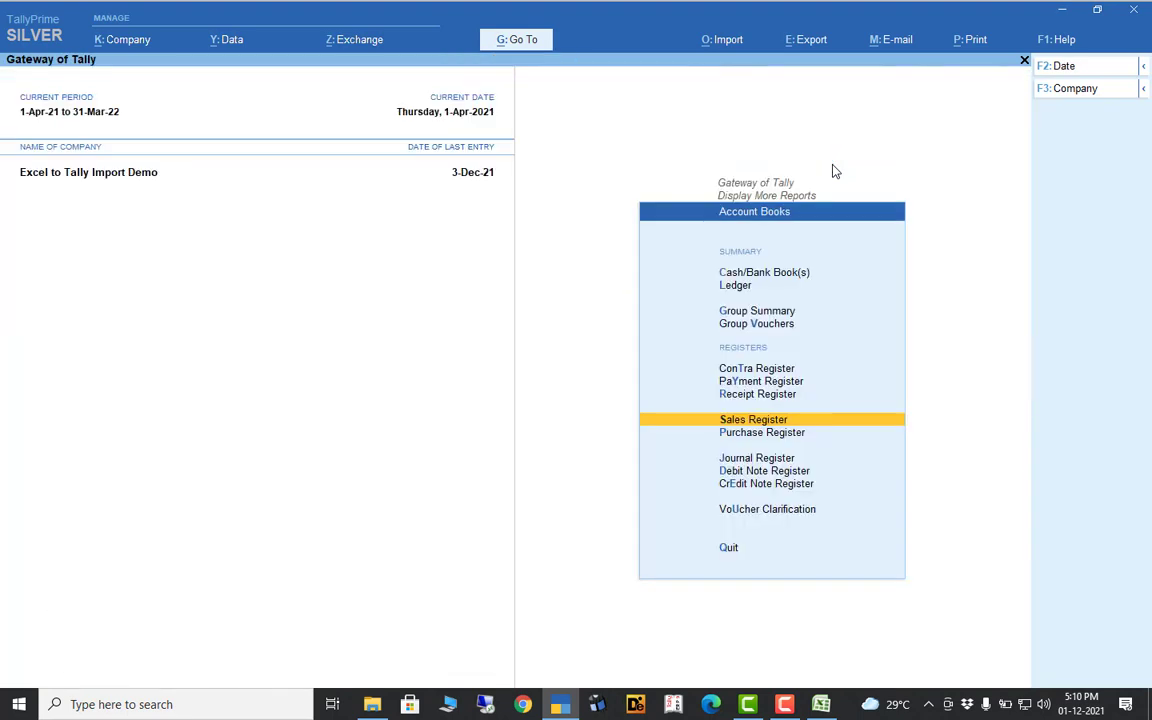
pyautogui.press('Escape')
pyautogui.press('Escape')
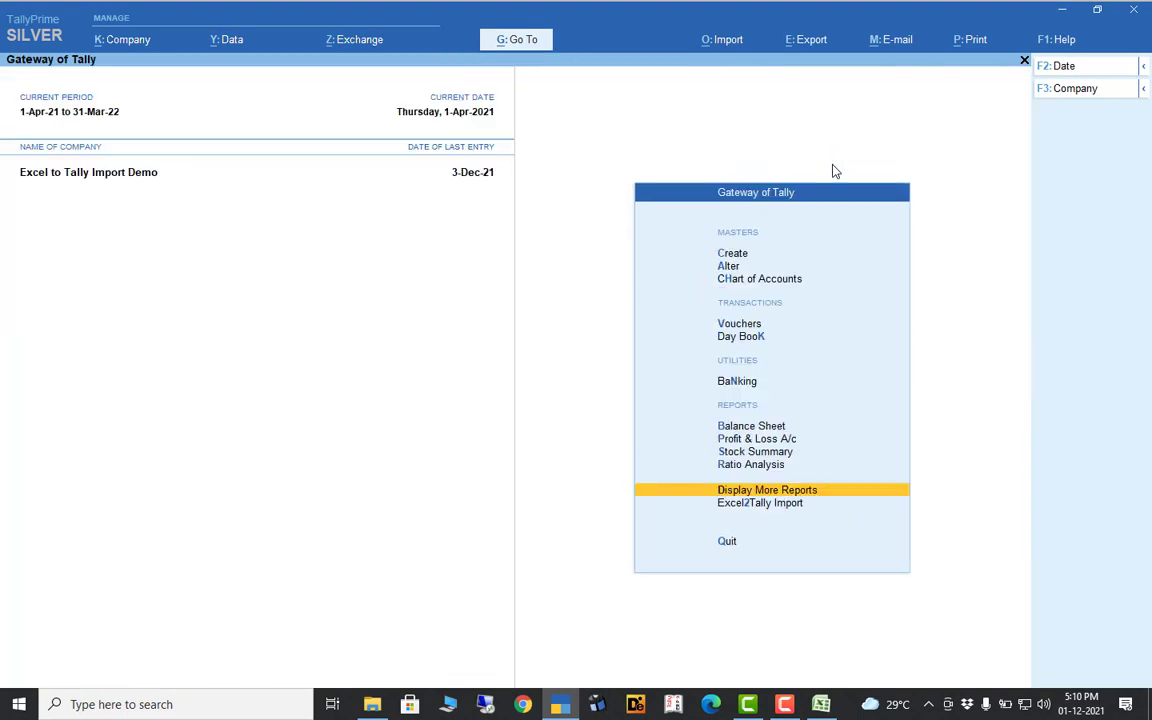
# View the list of Excel2Tally Import options and return to the Gateway of Tally.
pyautogui.press('Down')
pyautogui.press('Return')
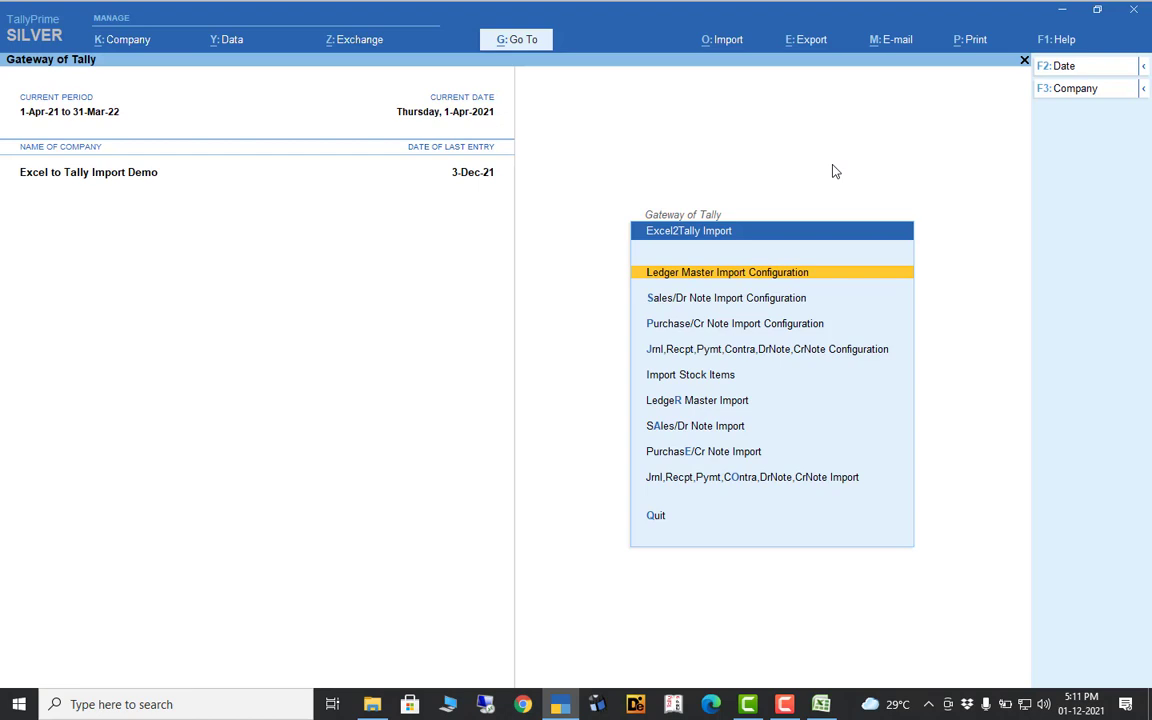
pyautogui.press('Escape')
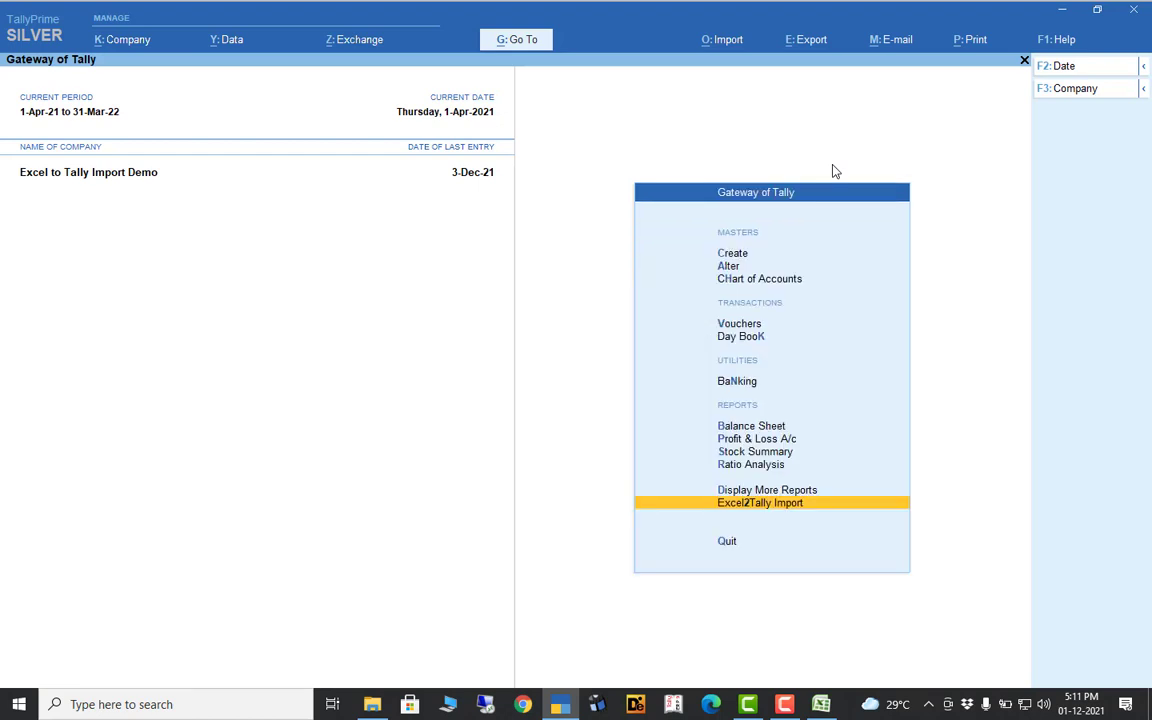
# Open the HDFC Bank ledger for master alteration.
pyautogui.press('Up')
pyautogui.press('Up')
pyautogui.press('Up')
pyautogui.press('Up')
pyautogui.press('Up')
pyautogui.press('Up')
pyautogui.press('Up')
pyautogui.press('Up')
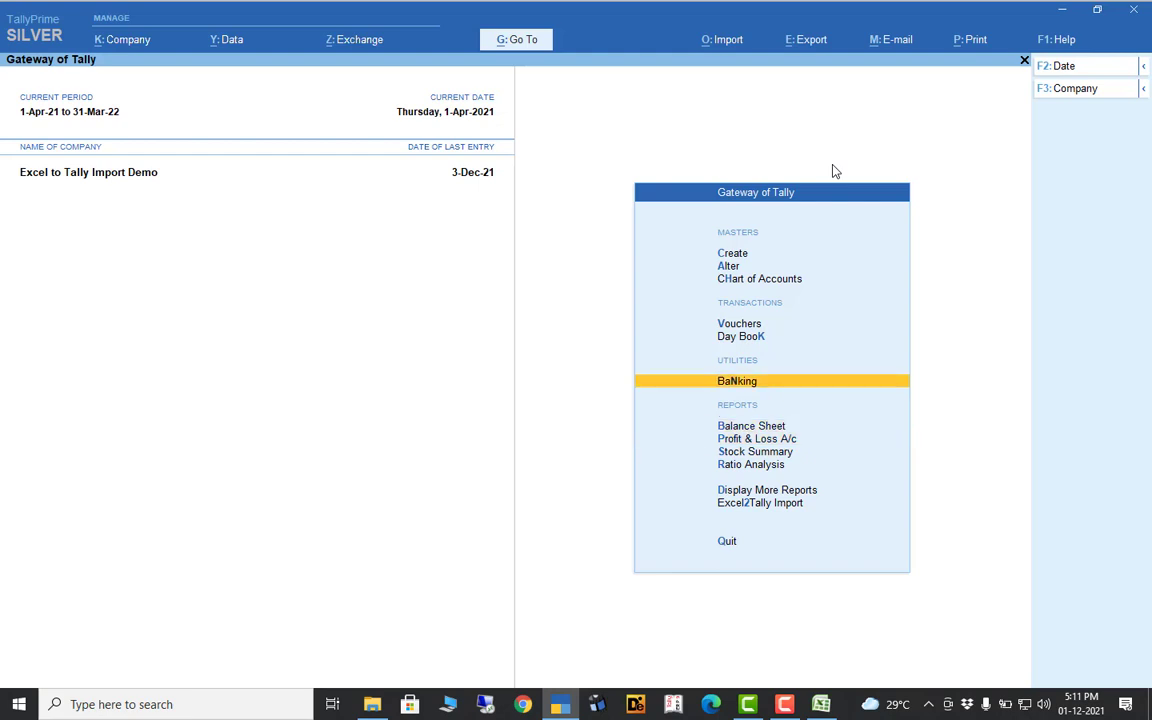
pyautogui.press('Up')
pyautogui.press('Up')
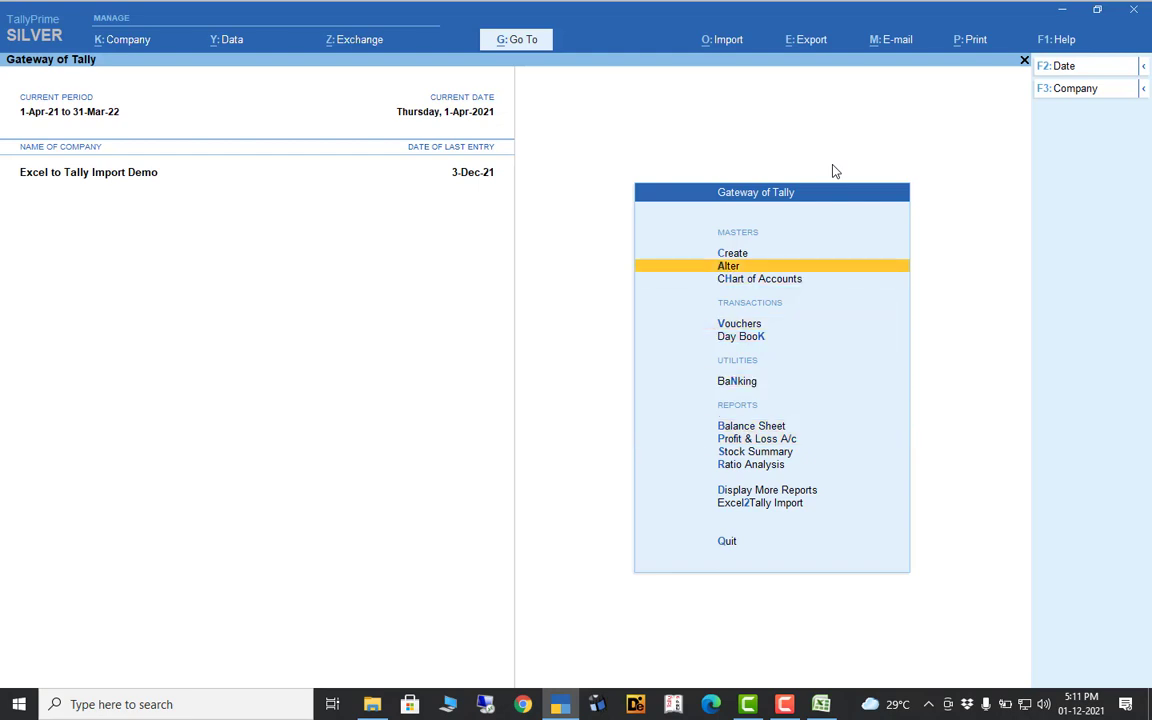
pyautogui.press('Return')
pyautogui.press('Down')
pyautogui.press('Return')
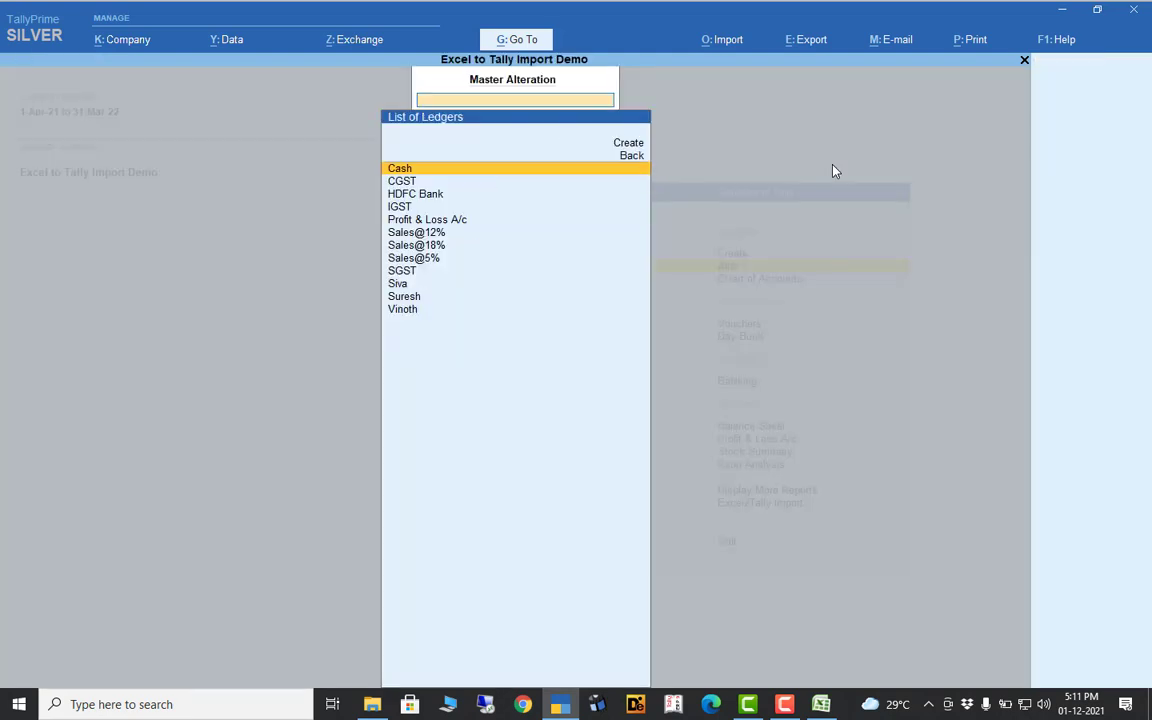
pyautogui.press('Down')
pyautogui.press('Down')
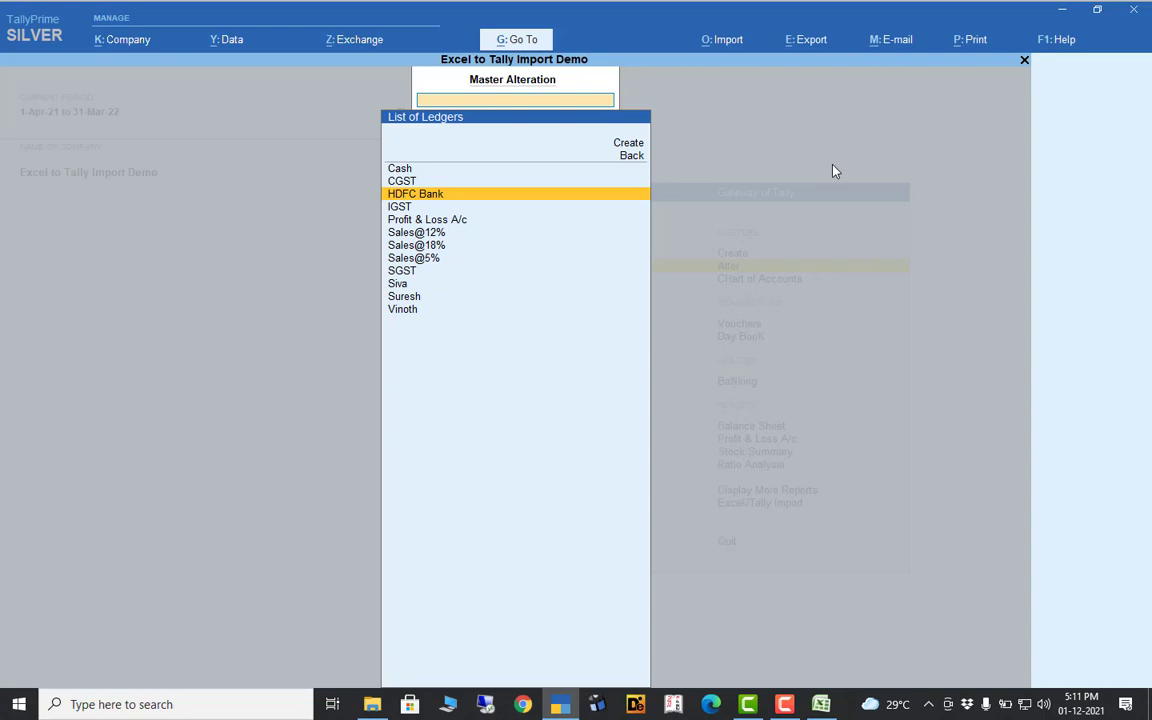
pyautogui.press('Return')
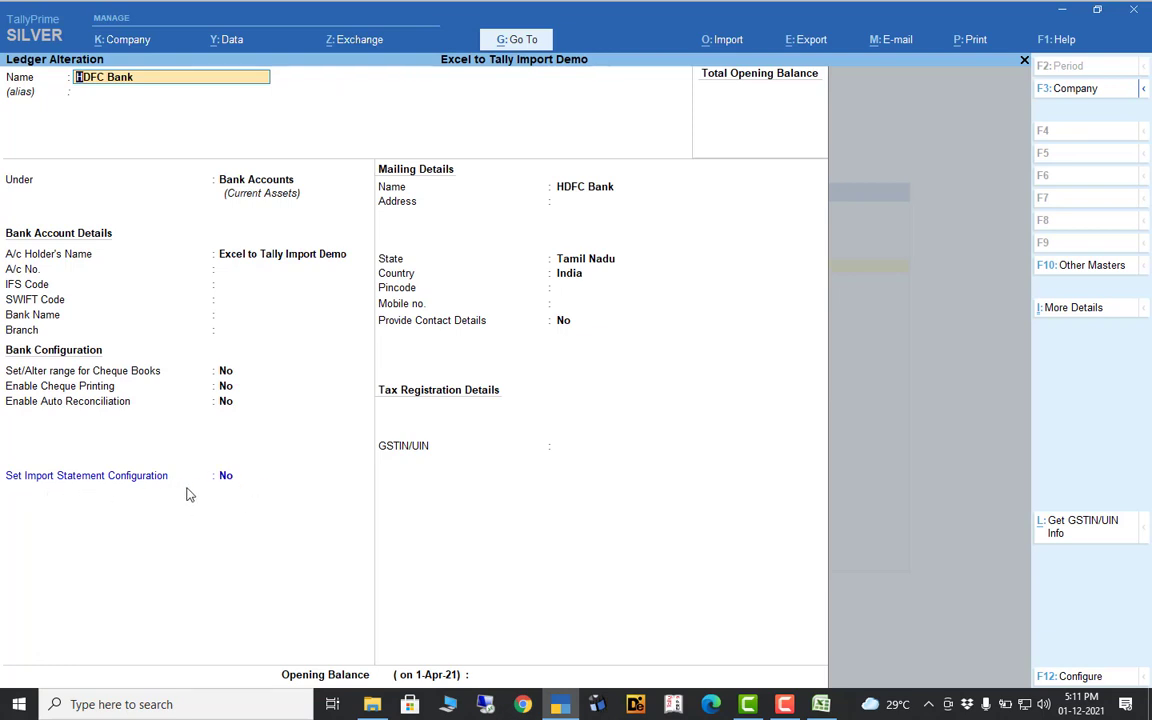
# View the HDFC Bank ledger's Import Statement Configuration, leave it unfilled, and accept the ledger.
pyautogui.click(226, 479)
pyautogui.press('Down')
pyautogui.press('Return')
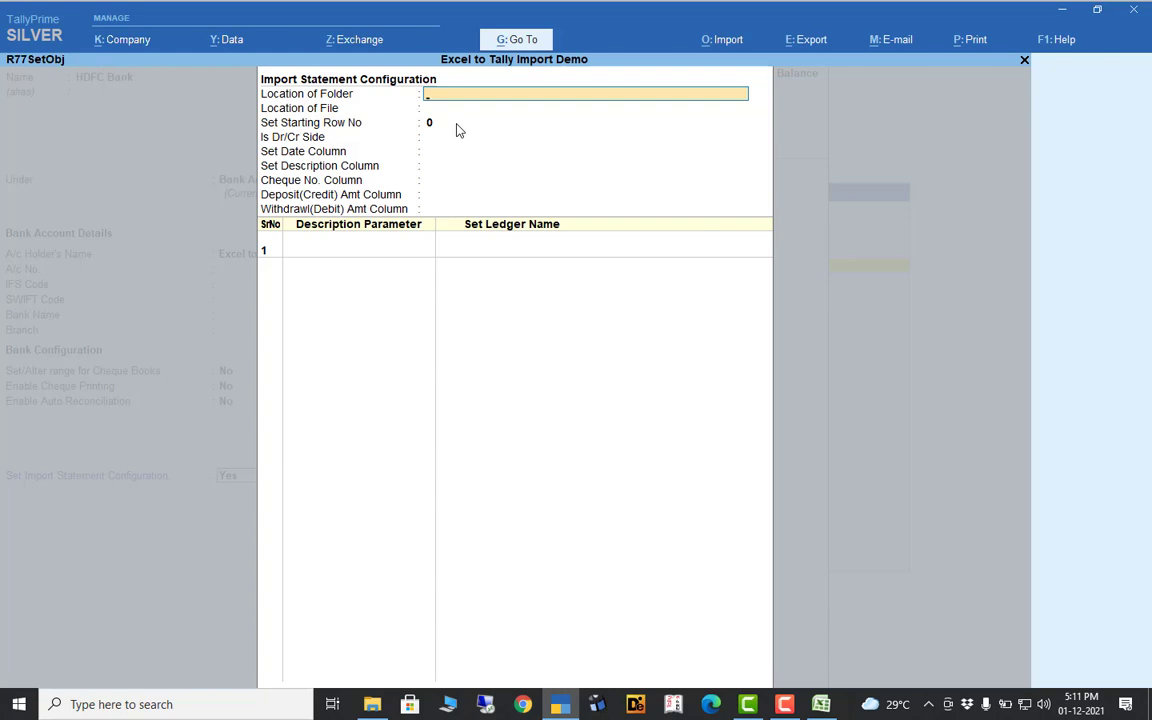
pyautogui.press('Escape')
pyautogui.press('y')
pyautogui.hotkey('ctrl', 'a')
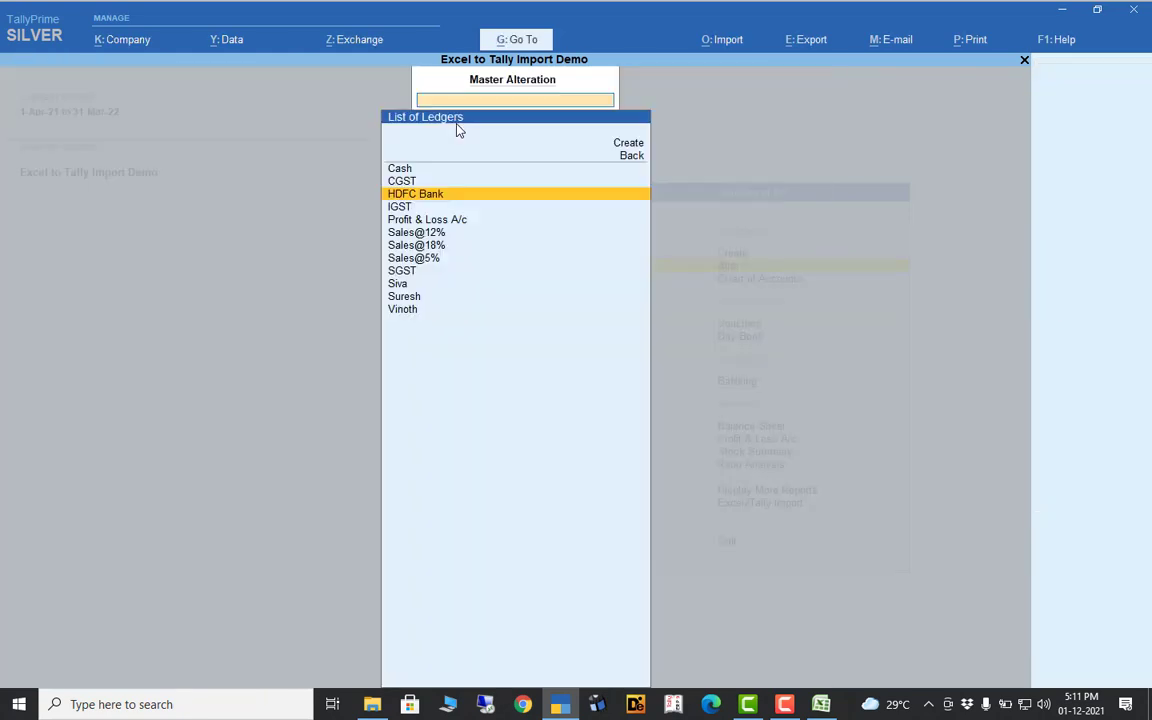
# Leave the ledger list and open the Excel2Tally Import options.
pyautogui.press('Escape')
pyautogui.press('Escape')
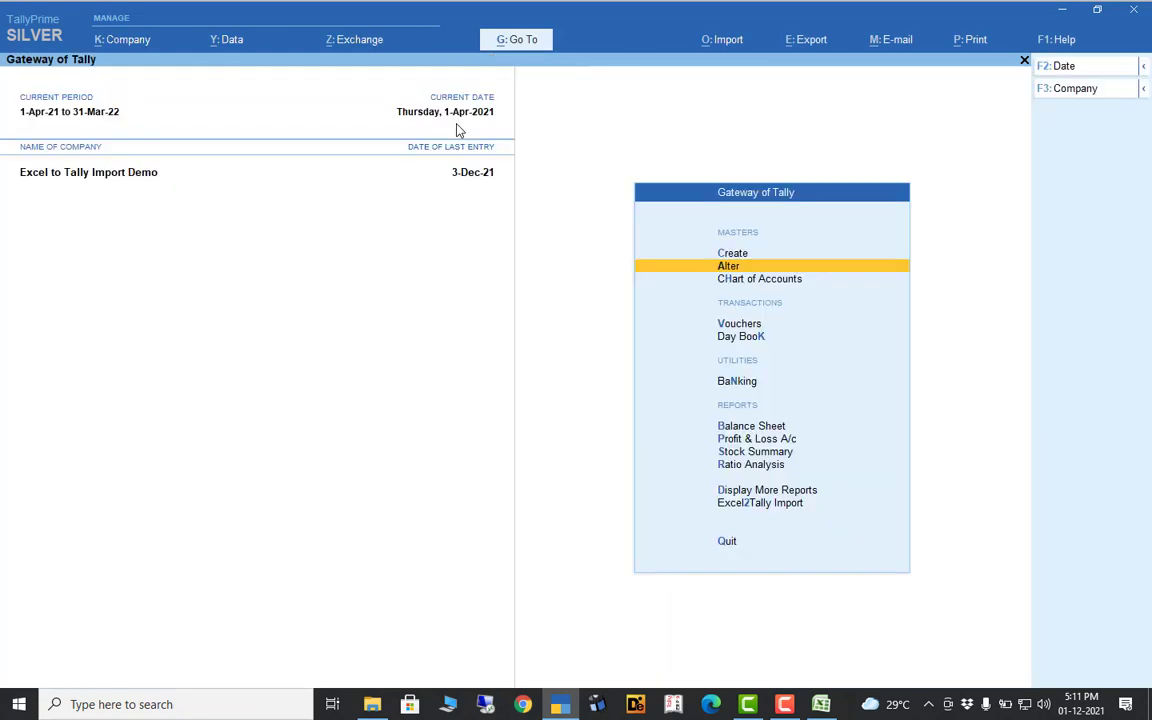
pyautogui.press('Down')
pyautogui.press('Down')
pyautogui.press('Down')
pyautogui.press('Down')
pyautogui.press('Down')
pyautogui.press('Down')
pyautogui.press('Down')
pyautogui.press('Down')
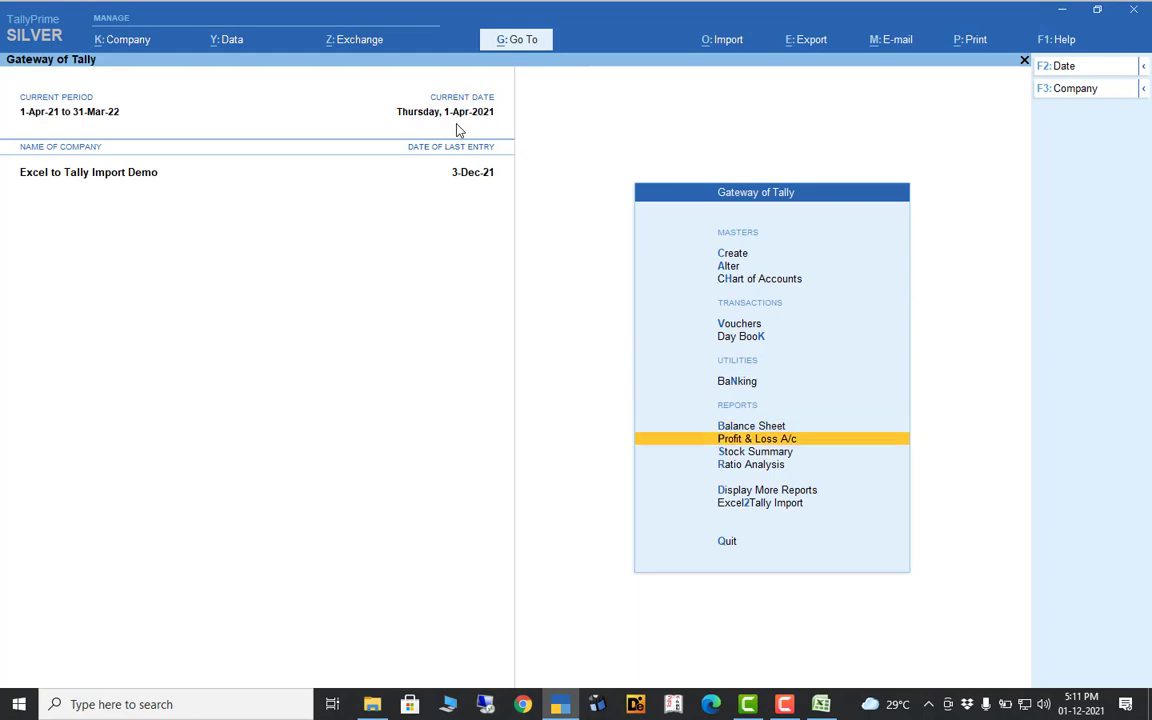
pyautogui.press('Down')
pyautogui.press('Down')
pyautogui.press('Return')
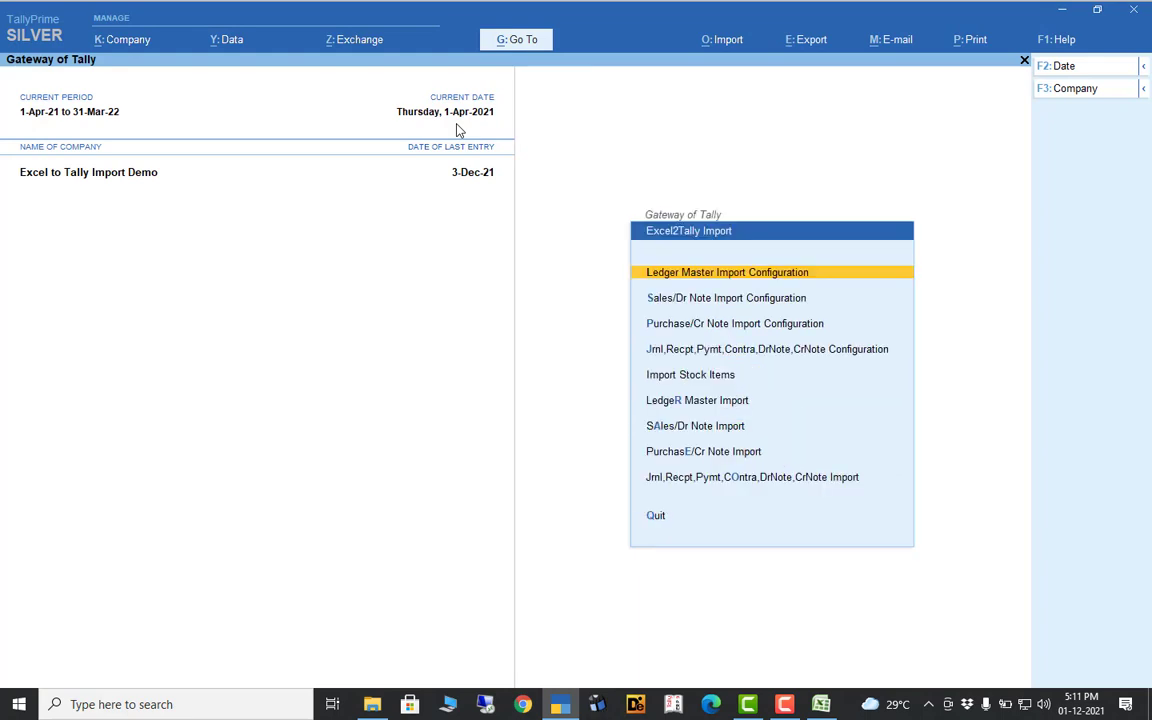